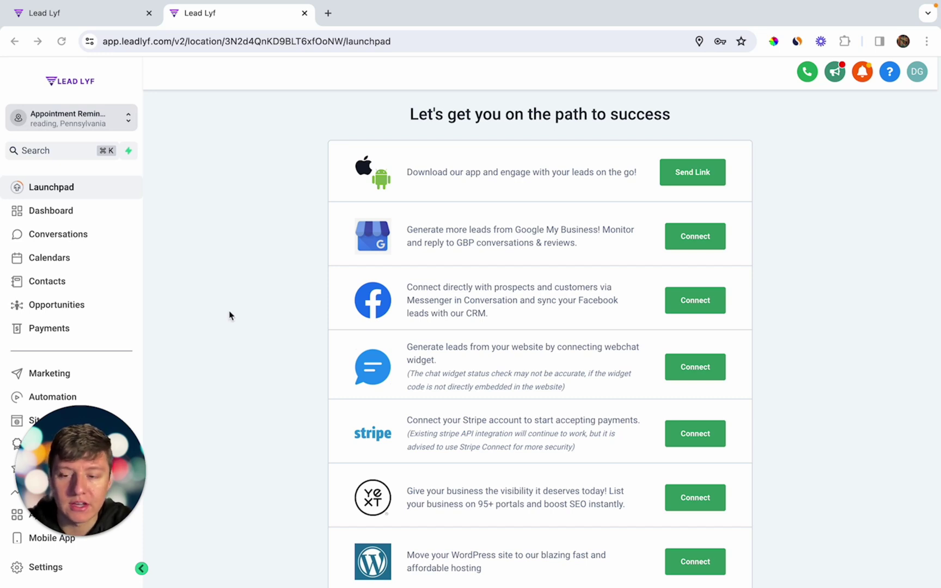
Step: Create a Simple Calendar named 'Demo Call' with 30-minute meetings
click(61, 265)
click(548, 411)
click(531, 460)
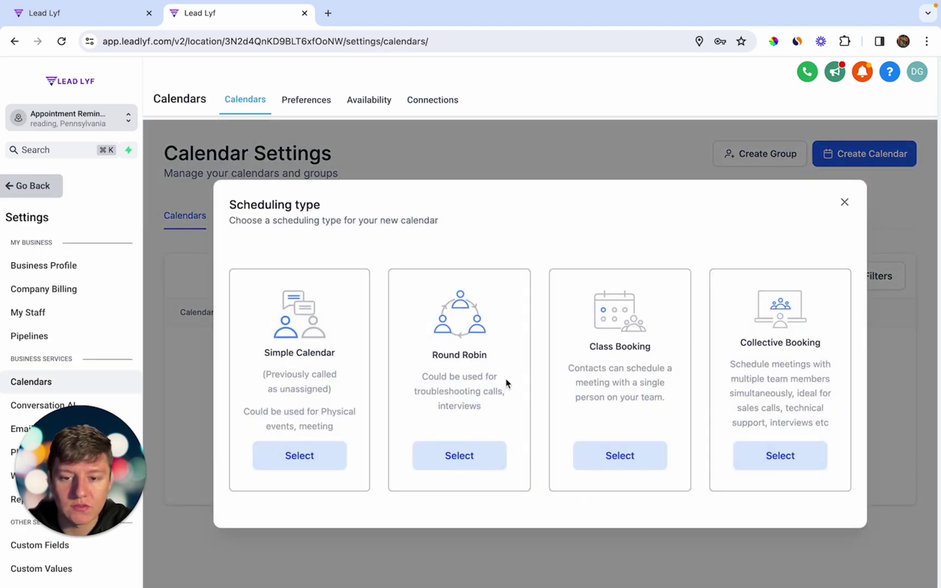
click(316, 461)
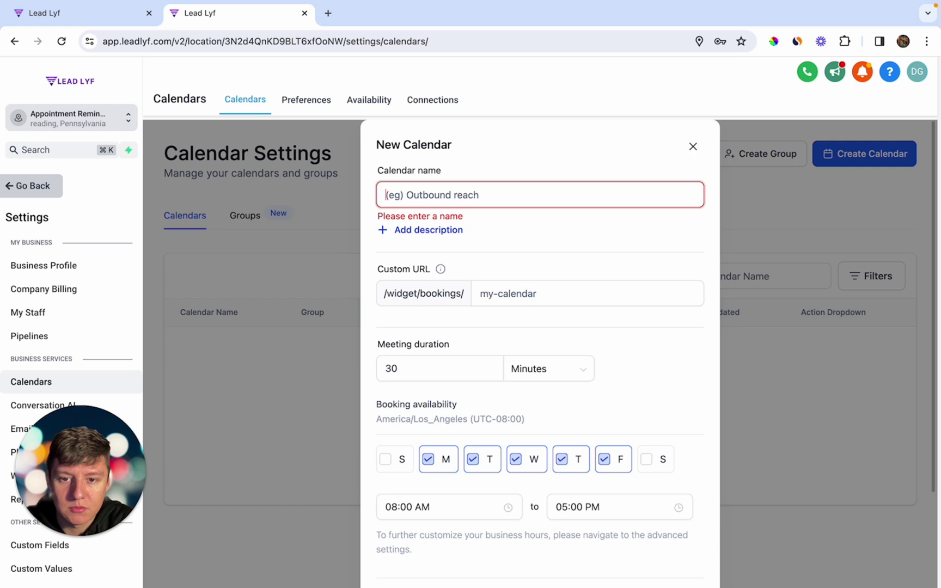
text(Demo Call)
scroll(448, 390, down, 2)
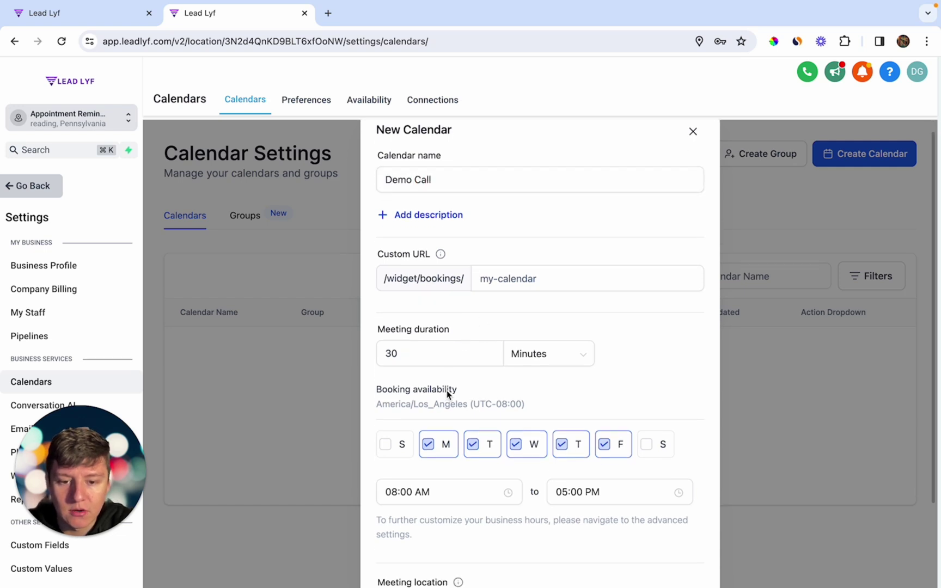
scroll(489, 444, down, 1)
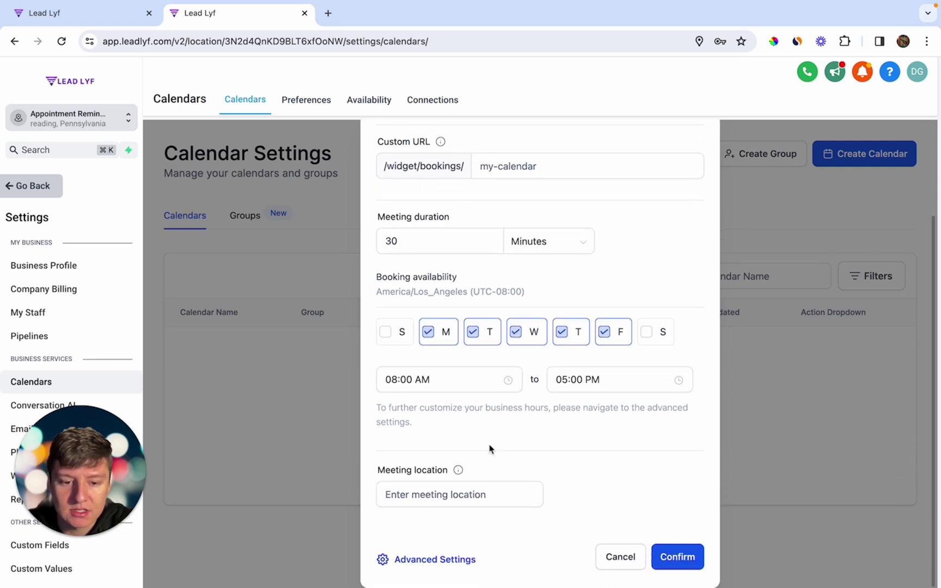
click(672, 556)
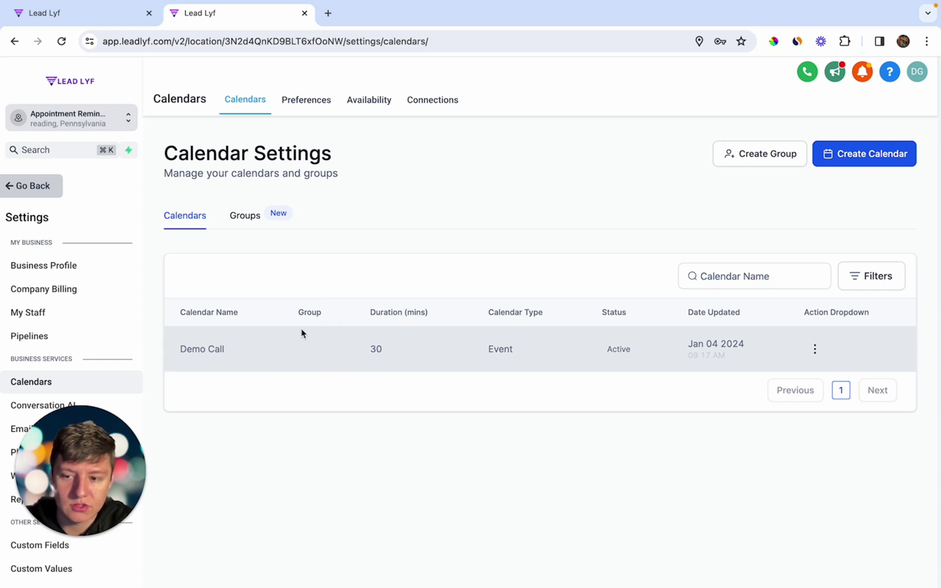
Step: Leave calendar settings and return to the Calendars page
click(41, 189)
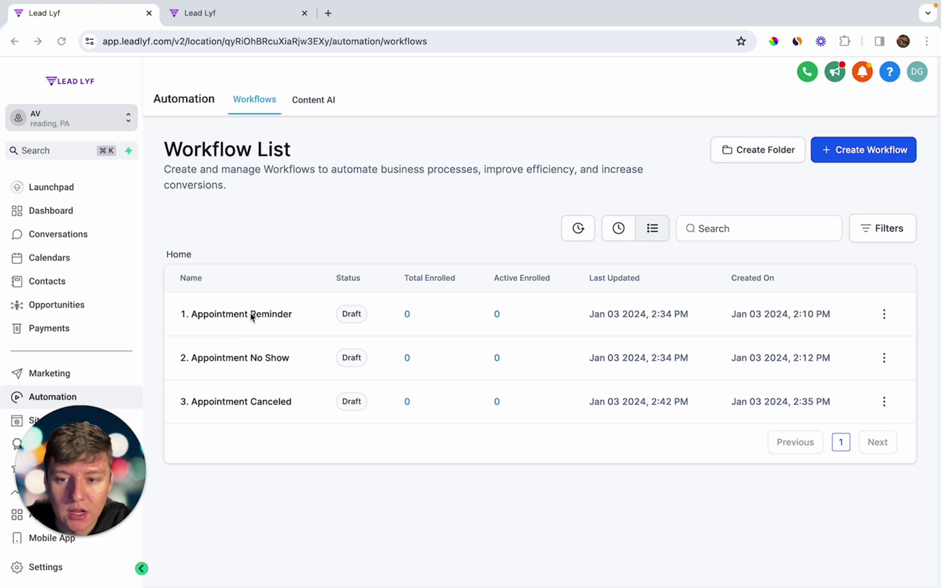
Step: Confirm the 1. Appointment Reminder trigger's In calendar filter is set to Demo Calls
click(238, 318)
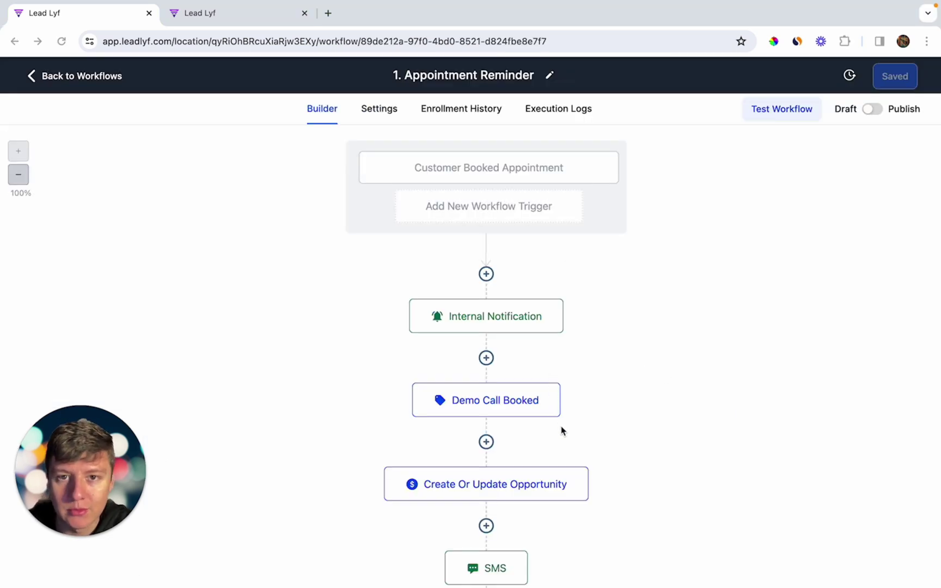
click(534, 175)
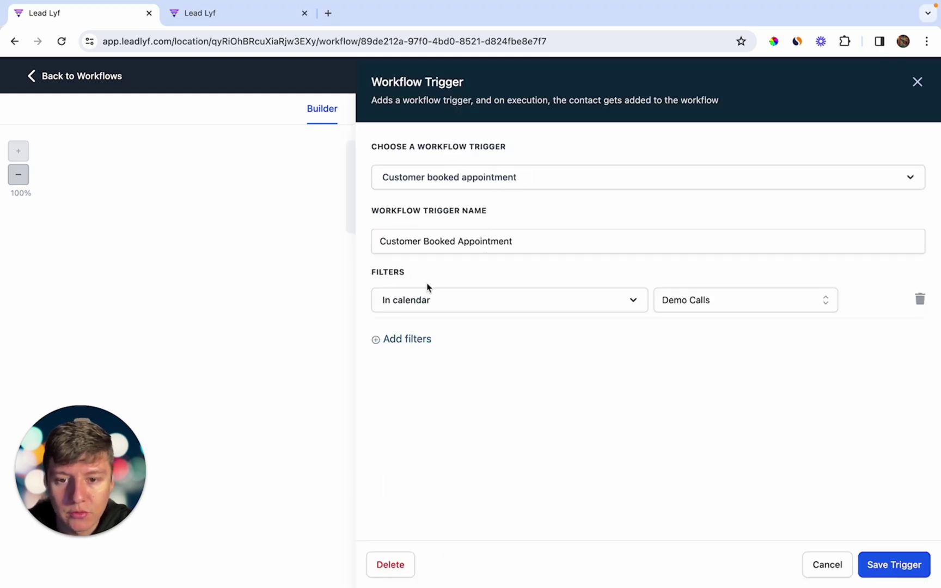
click(428, 300)
click(412, 415)
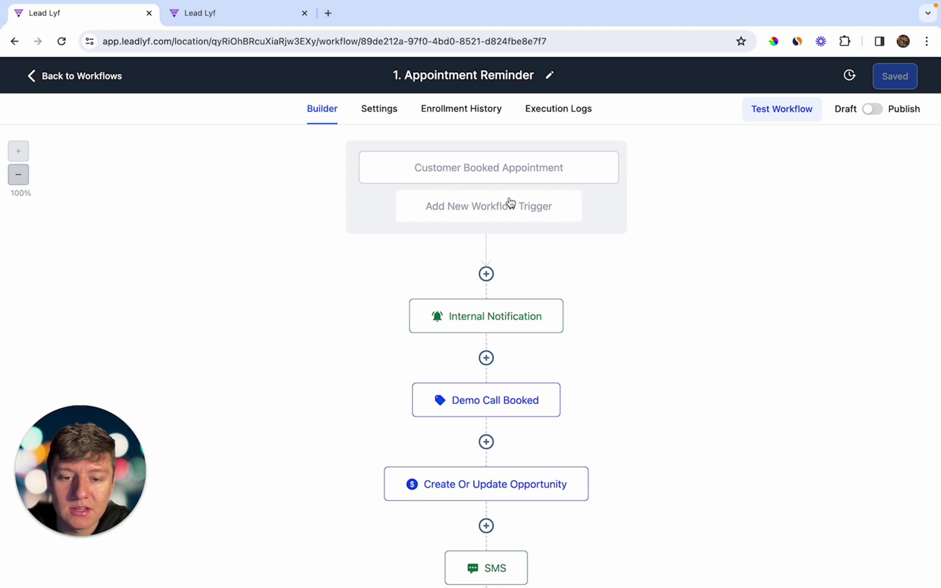
Step: Save the Internal Notification action with the appointment start time placeholder
click(498, 321)
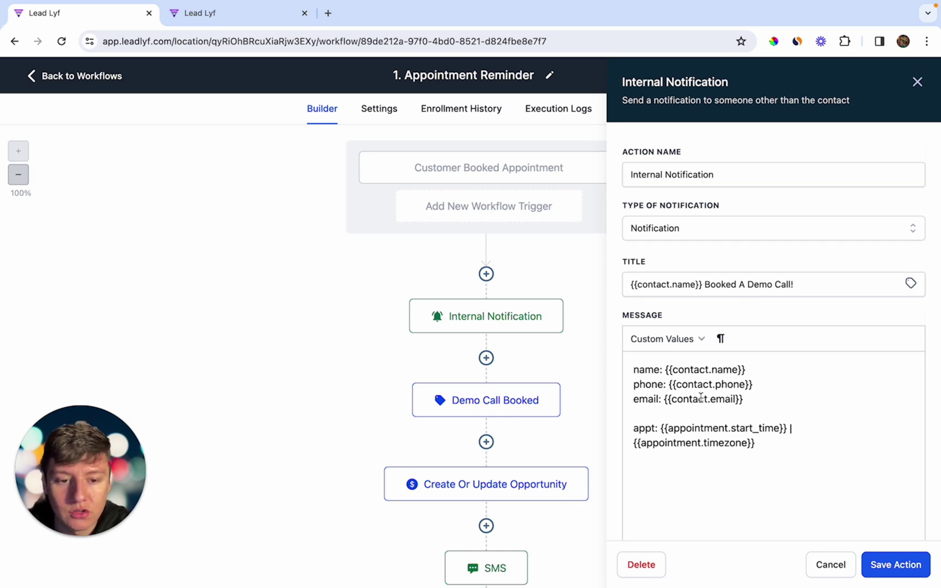
click(663, 430)
shift+click(794, 430)
click(801, 457)
click(875, 565)
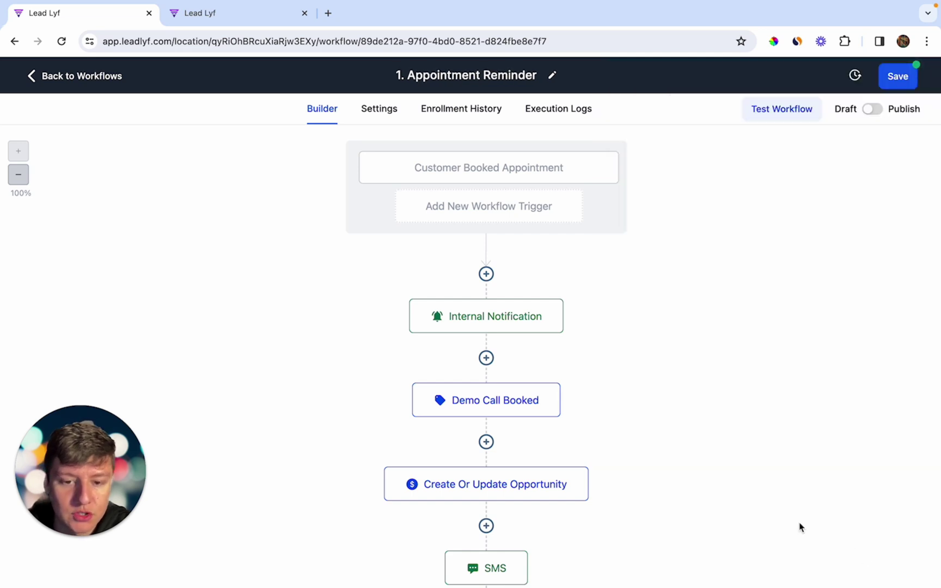
Step: Save the Demo Call Booked tag and Appt Booked opportunity actions, then go back to the workflows
click(515, 407)
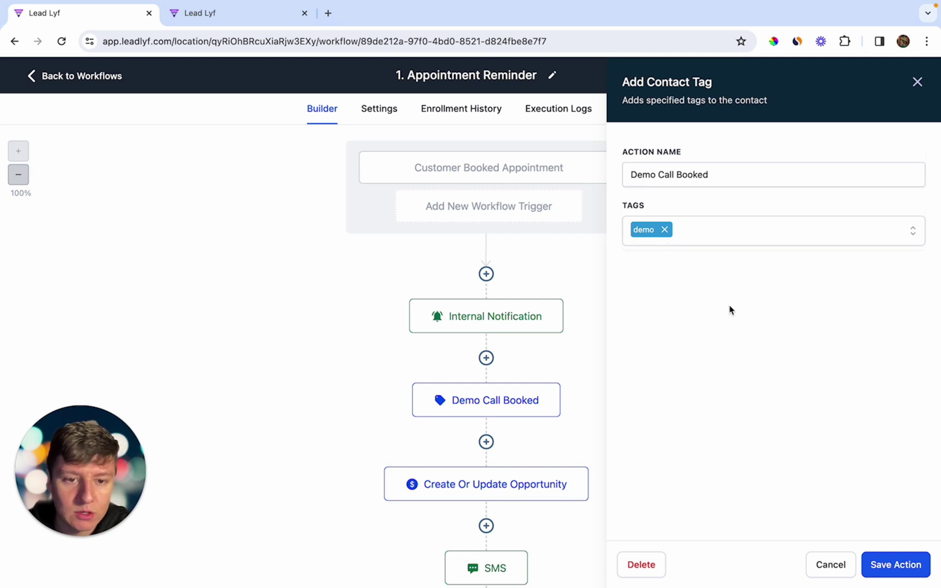
click(882, 565)
scroll(652, 489, down, 2)
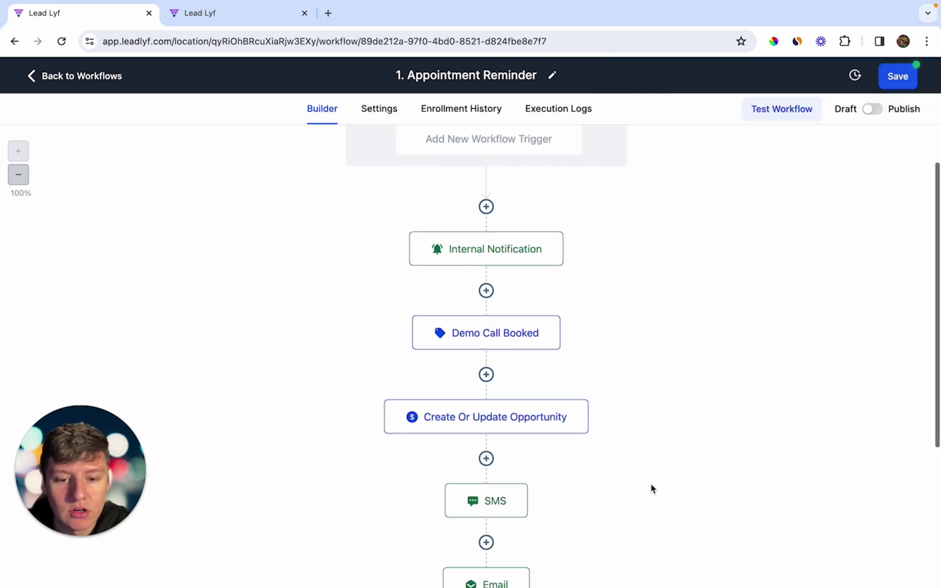
click(539, 424)
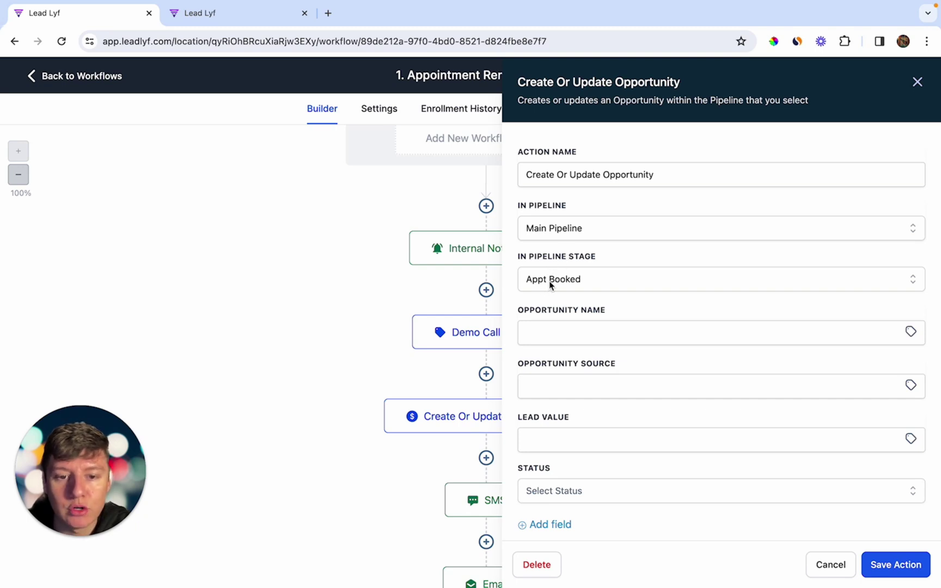
click(877, 569)
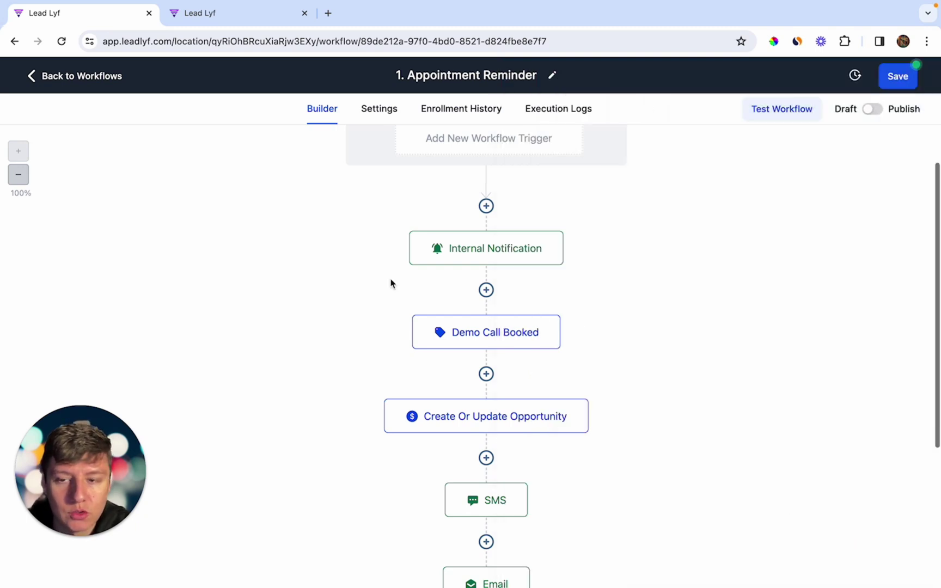
click(98, 79)
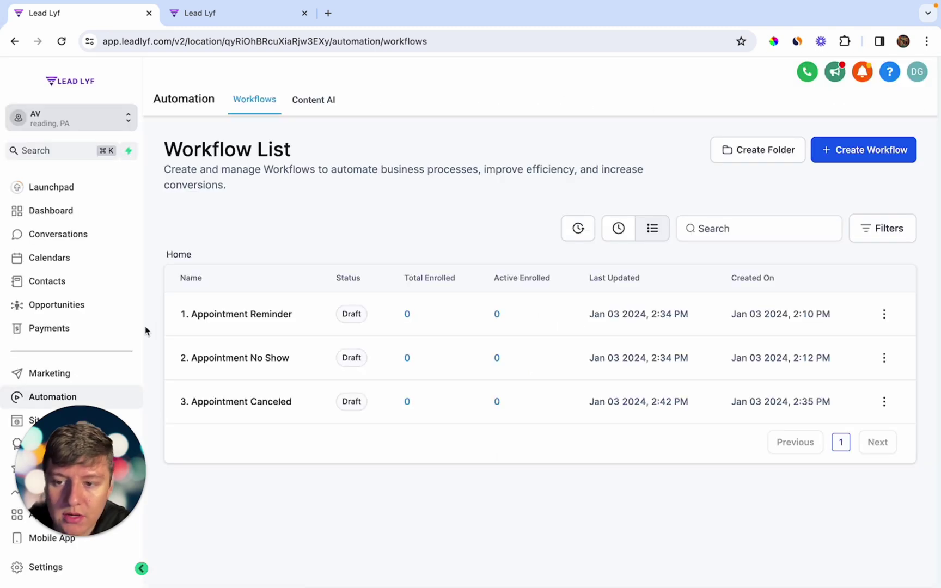
Step: Scroll across the Main Pipeline board to look over its stages
click(76, 308)
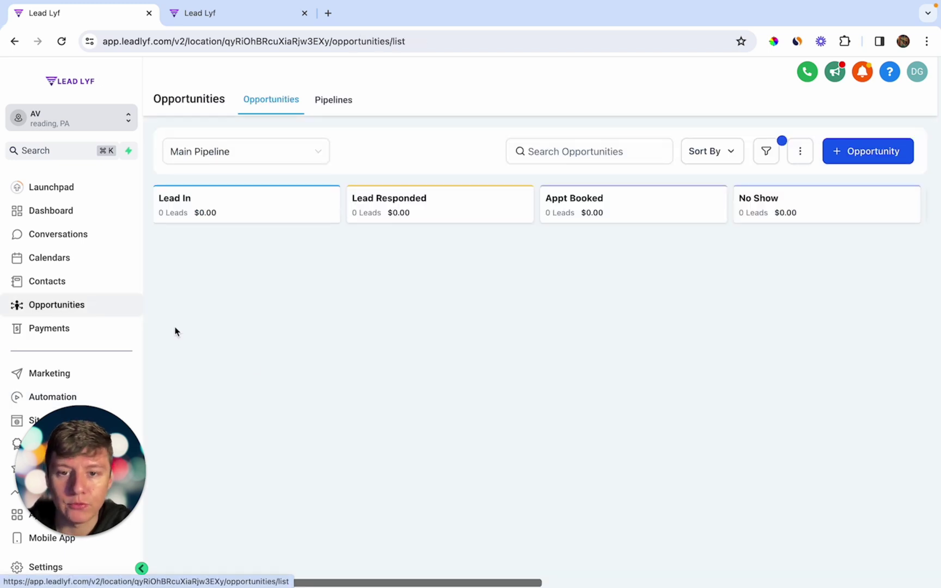
scroll(301, 393, right, 2)
scroll(301, 393, right, 2)
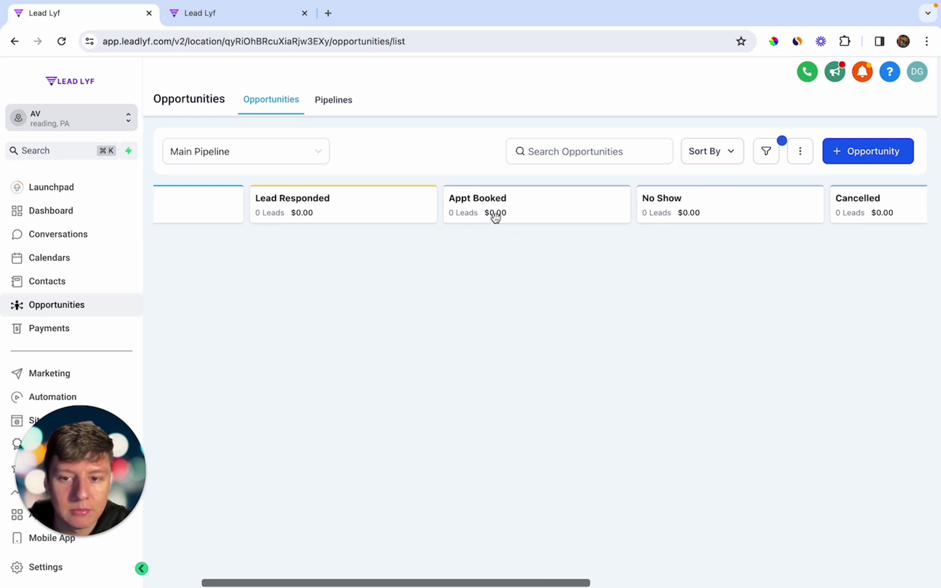
scroll(495, 216, left, 3)
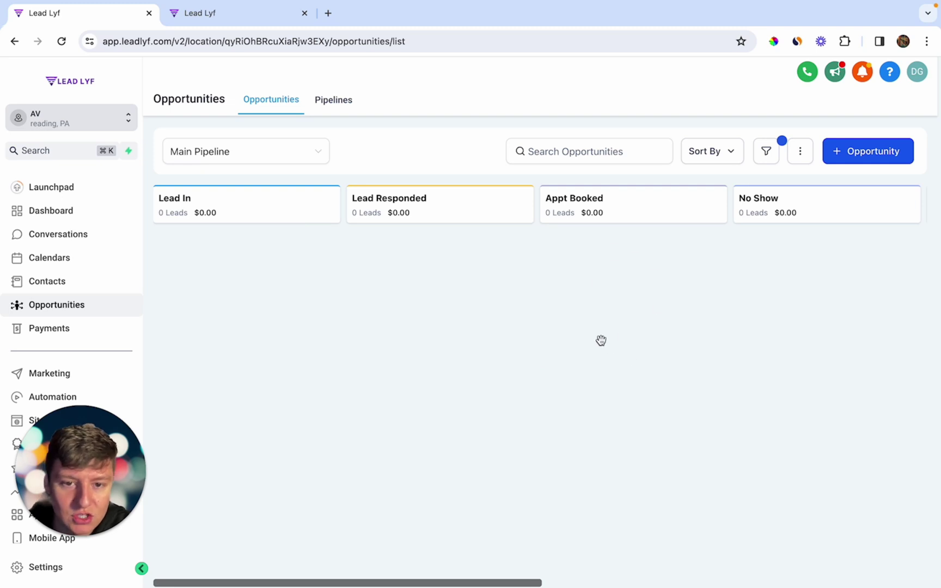
scroll(634, 349, right, 5)
scroll(633, 348, right, 4)
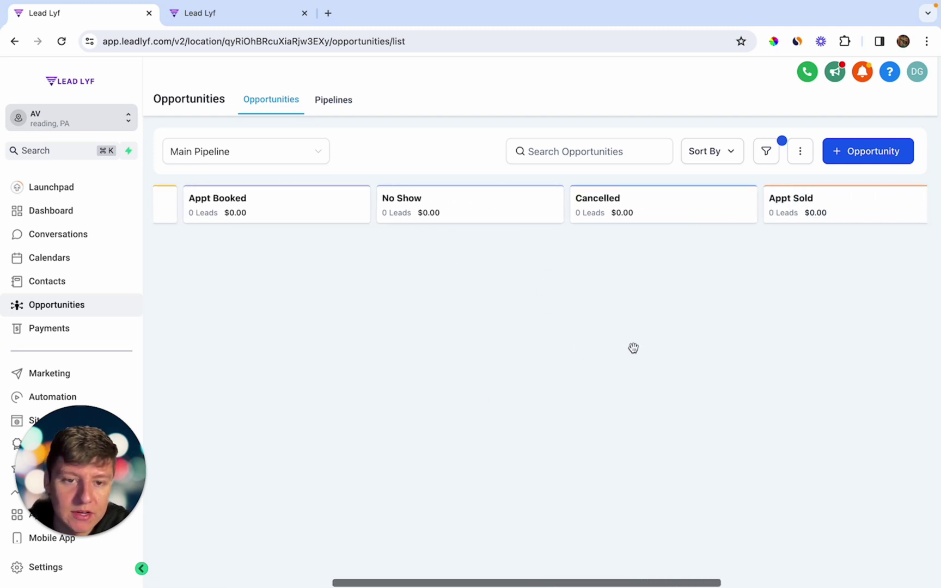
scroll(633, 347, right, 2)
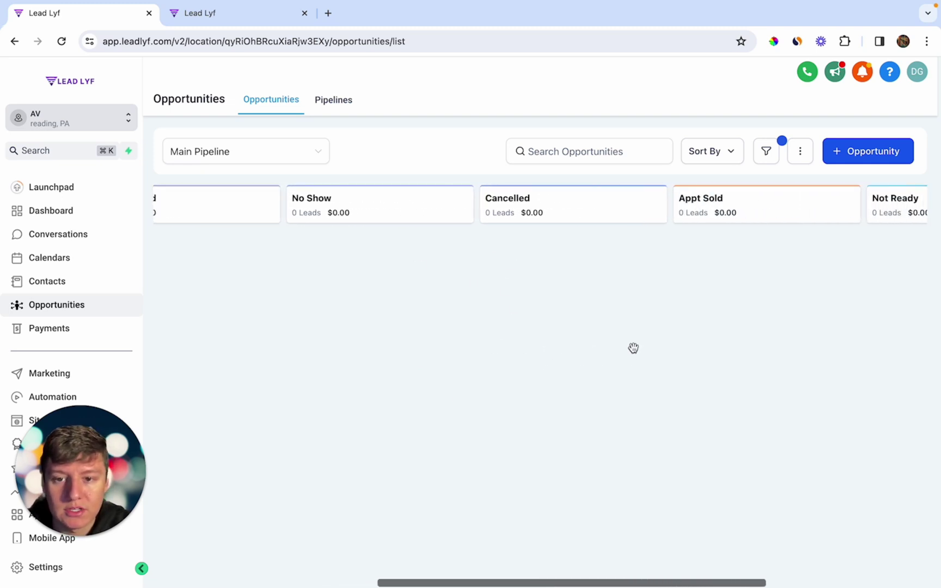
scroll(73, 375, down, 1)
Step: Review the reminder SMS and 'Zoom link for our meeting' email's {{appointment.meeting_location}} tag
click(69, 374)
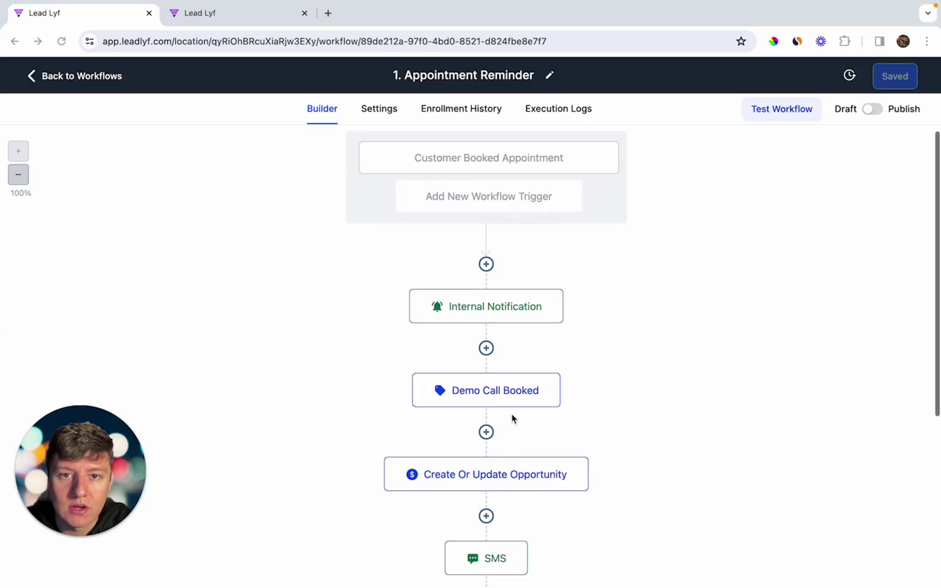
scroll(510, 417, down, 3)
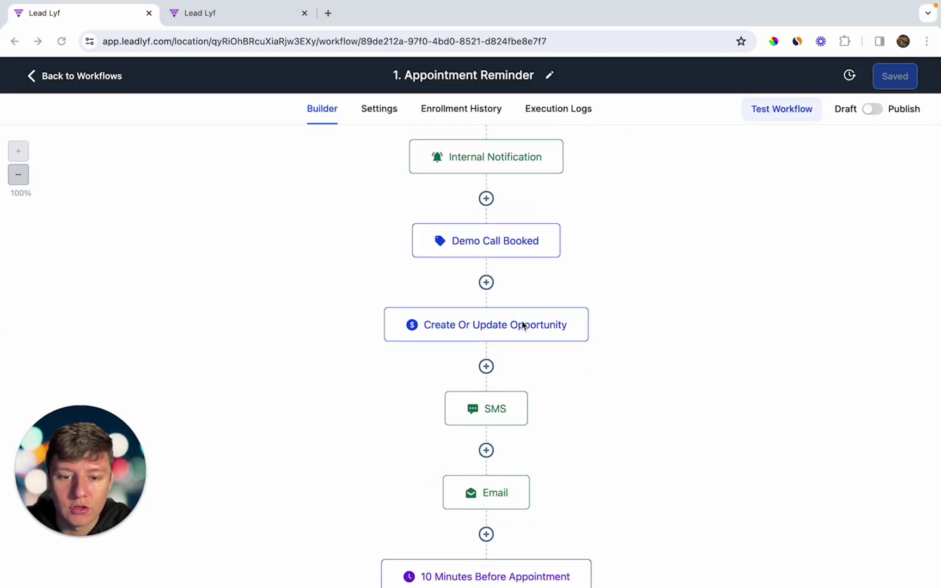
click(504, 414)
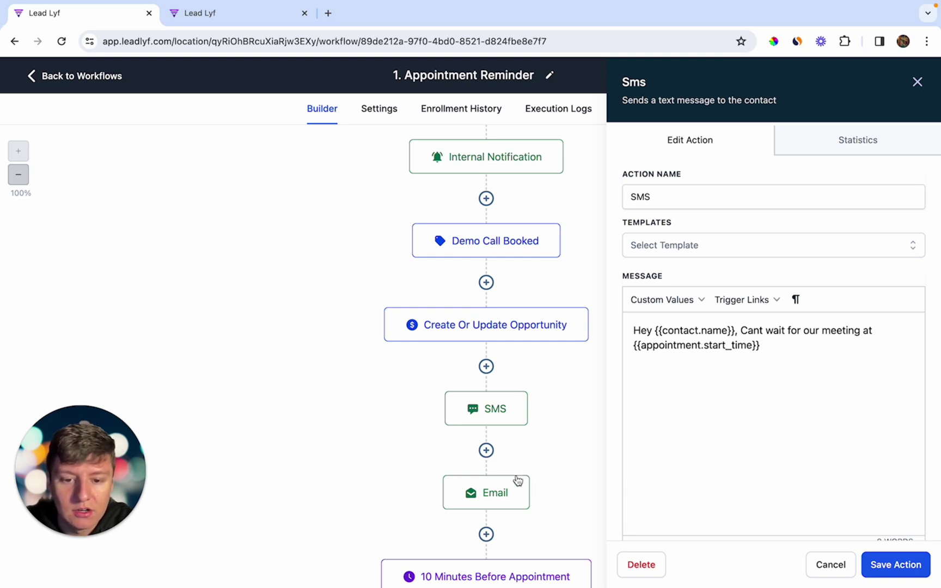
click(503, 492)
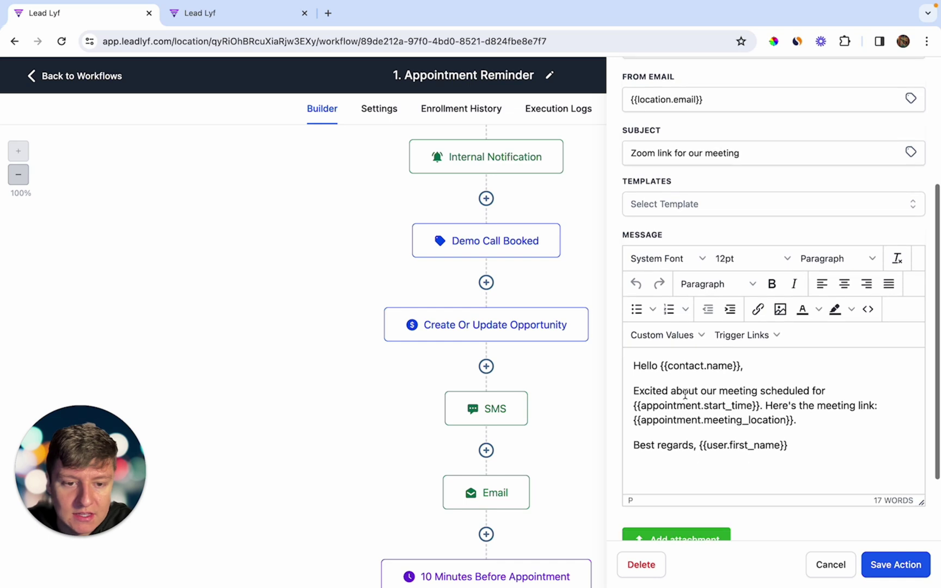
scroll(685, 395, up, 1)
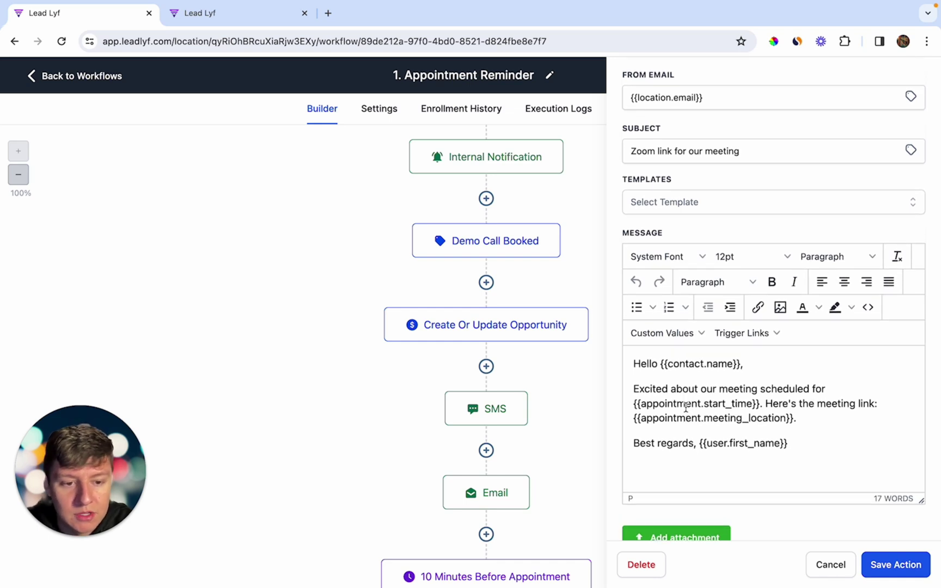
drag(633, 419, 802, 424)
click(599, 474)
scroll(601, 479, down, 3)
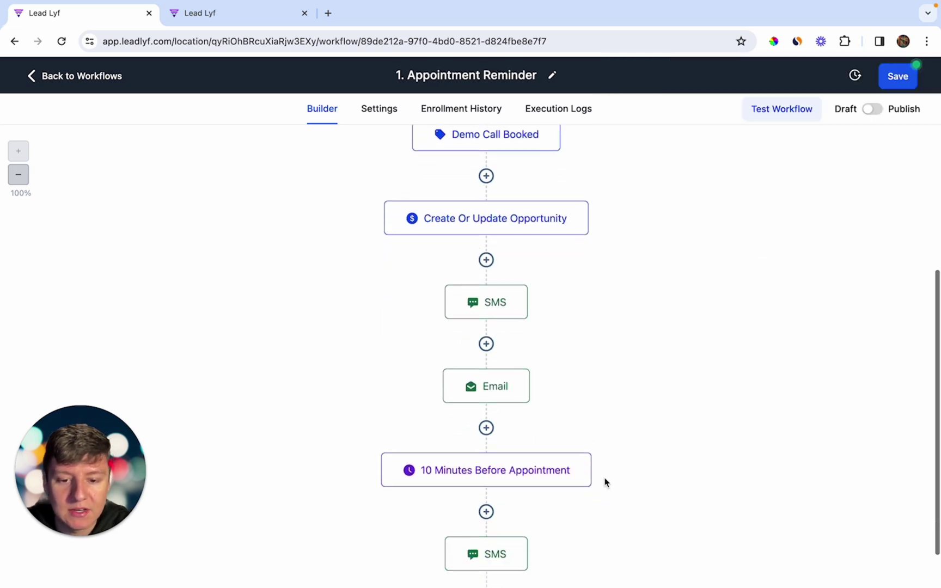
Step: Save the 10 Minutes Before Appointment wait step
click(551, 452)
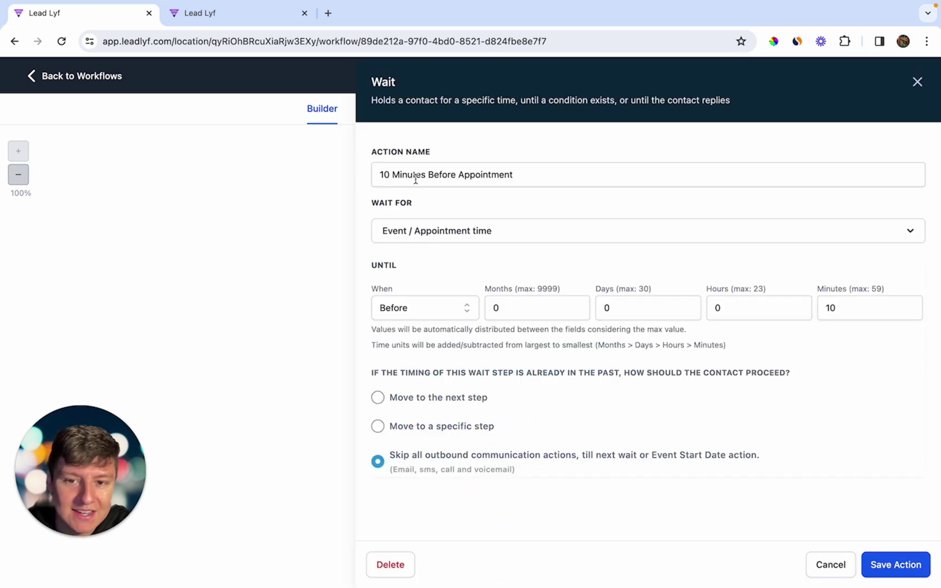
click(872, 561)
scroll(872, 560, down, 3)
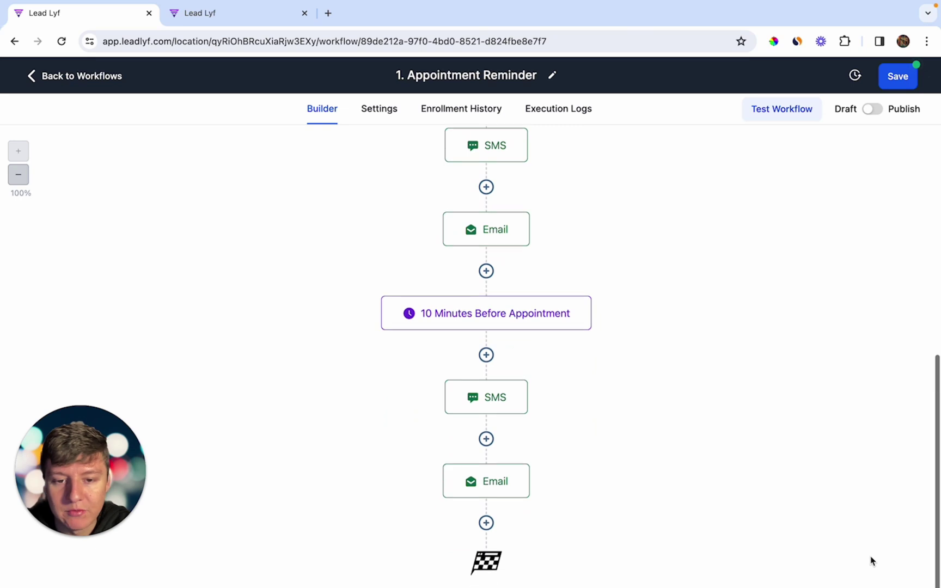
Step: Review the second SMS, then save the final 'see you in 10min' email with its meeting link
click(498, 380)
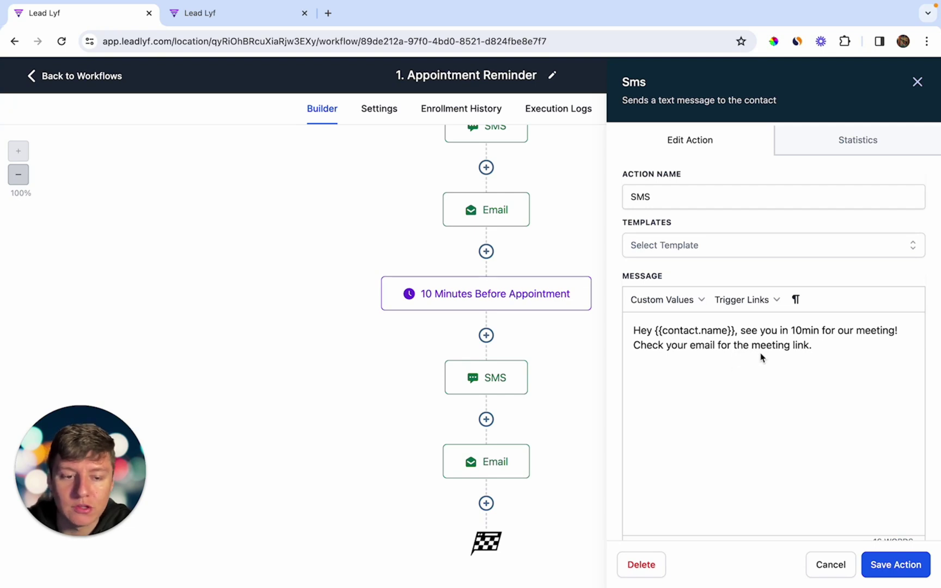
click(504, 462)
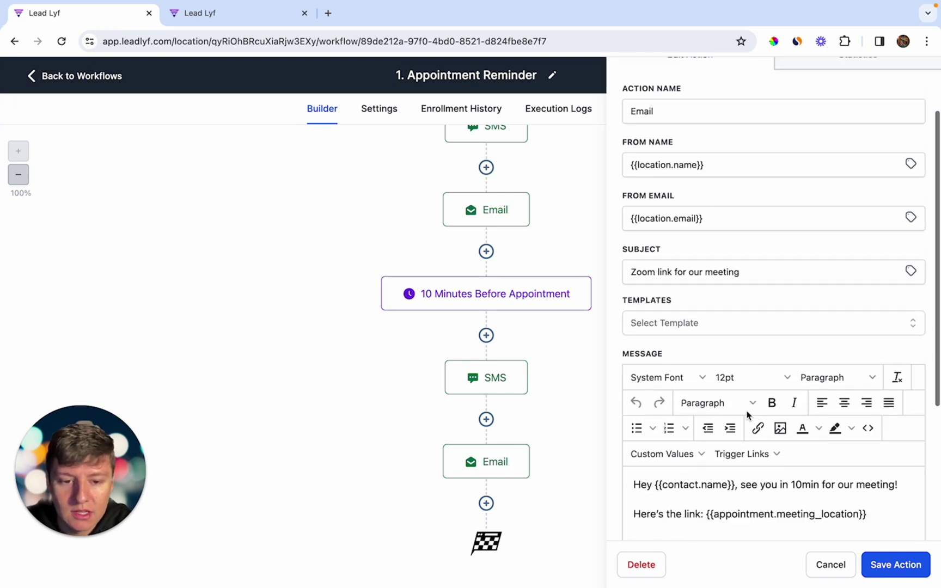
scroll(746, 416, down, 4)
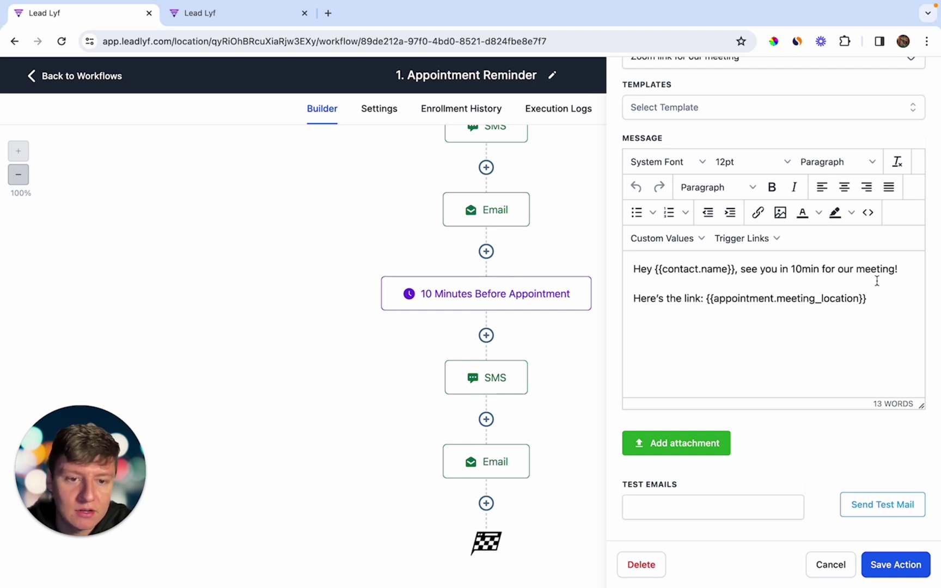
drag(708, 299, 877, 315)
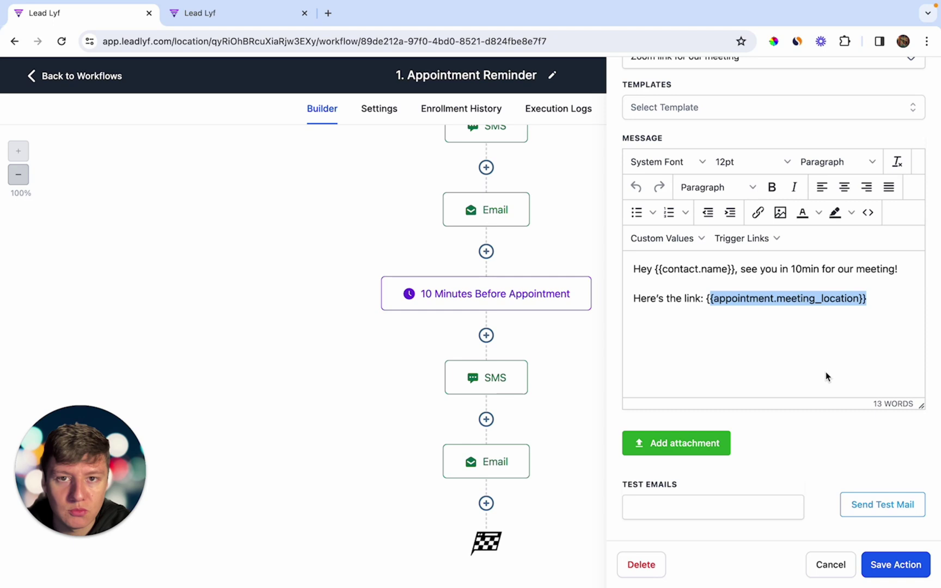
click(893, 565)
scroll(484, 437, up, 3)
scroll(483, 437, up, 4)
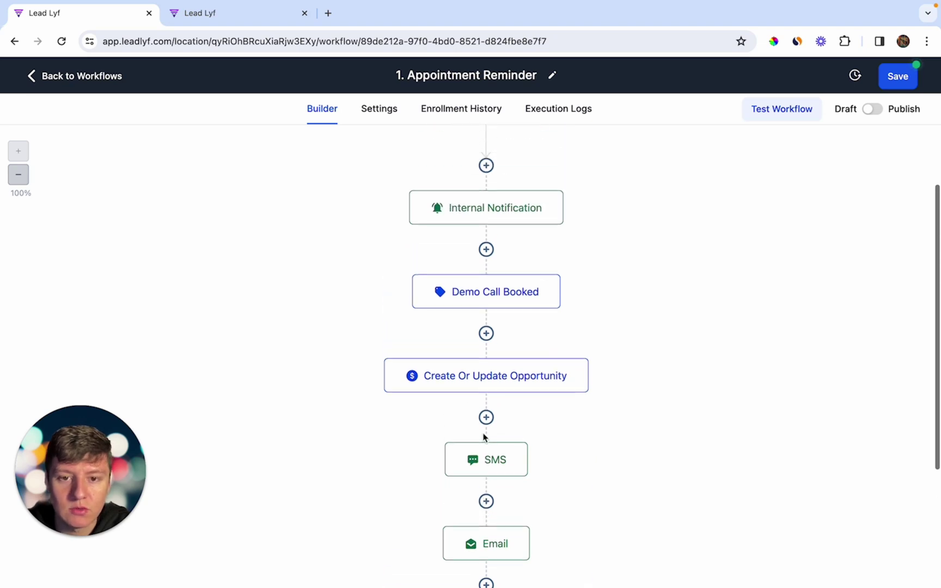
scroll(484, 436, up, 4)
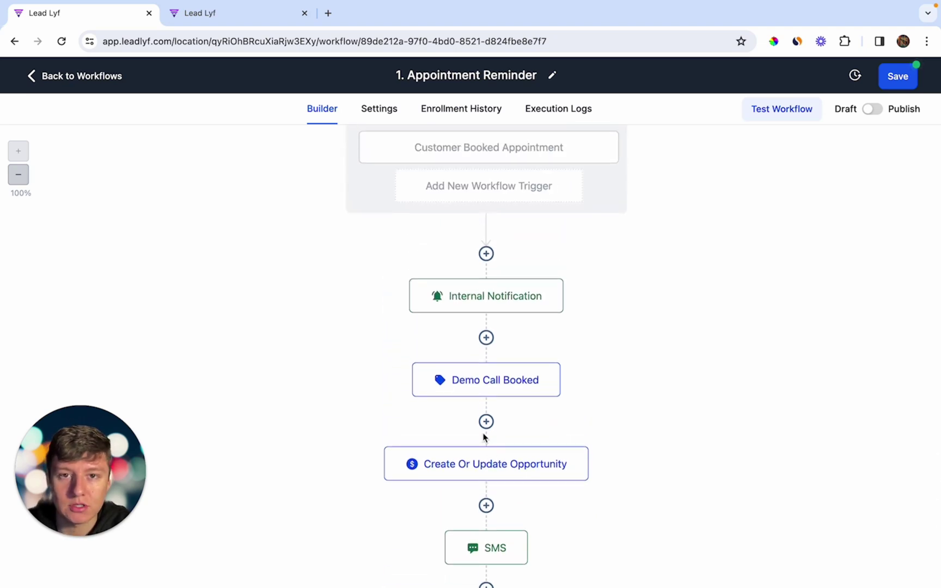
Step: In 2. Appointment No Show, save the Opportunity Changed No Show trigger and inspect the No-show status trigger
click(79, 77)
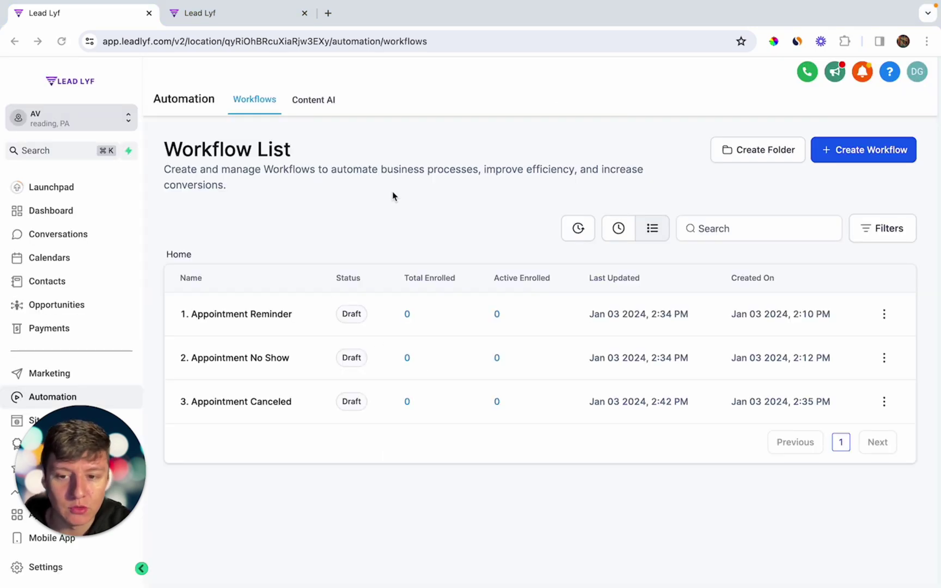
click(248, 359)
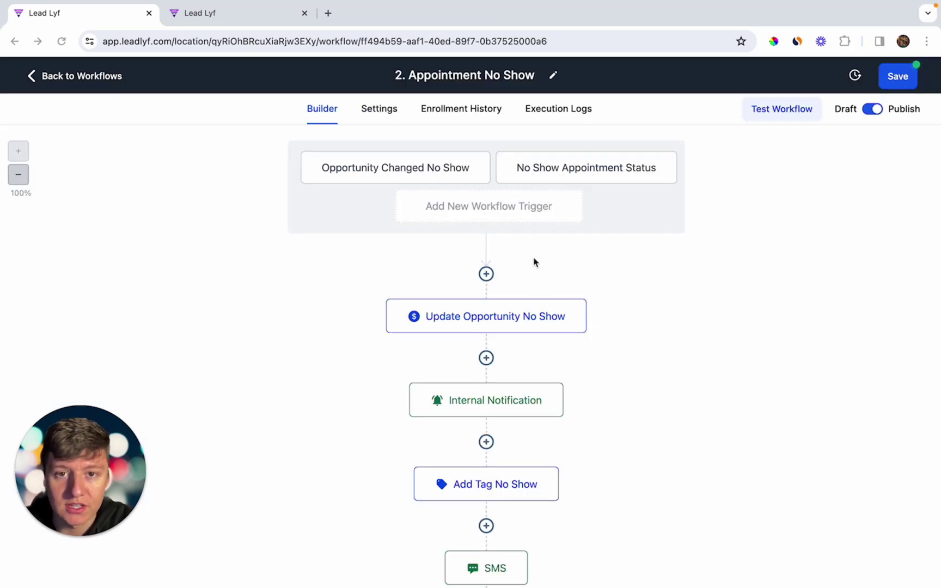
click(427, 173)
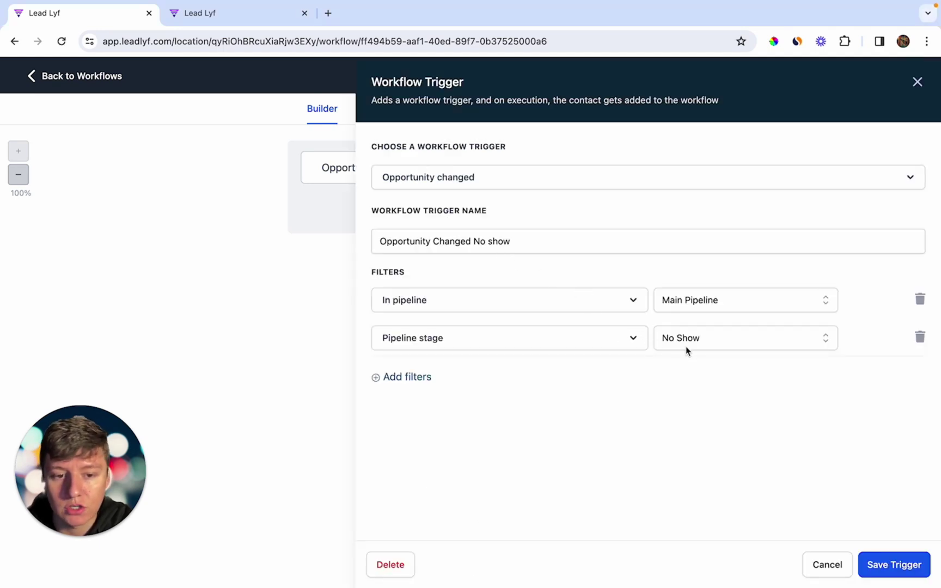
click(890, 565)
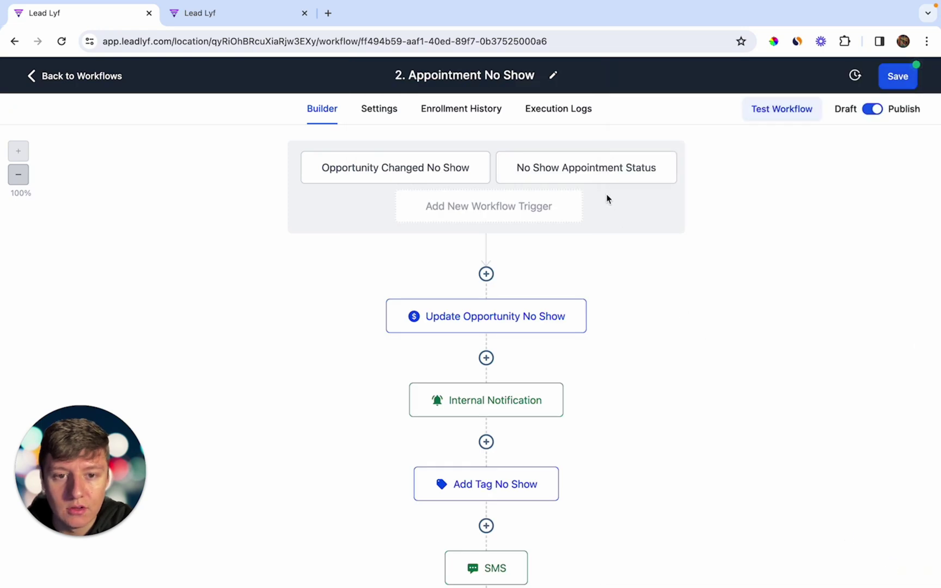
click(597, 174)
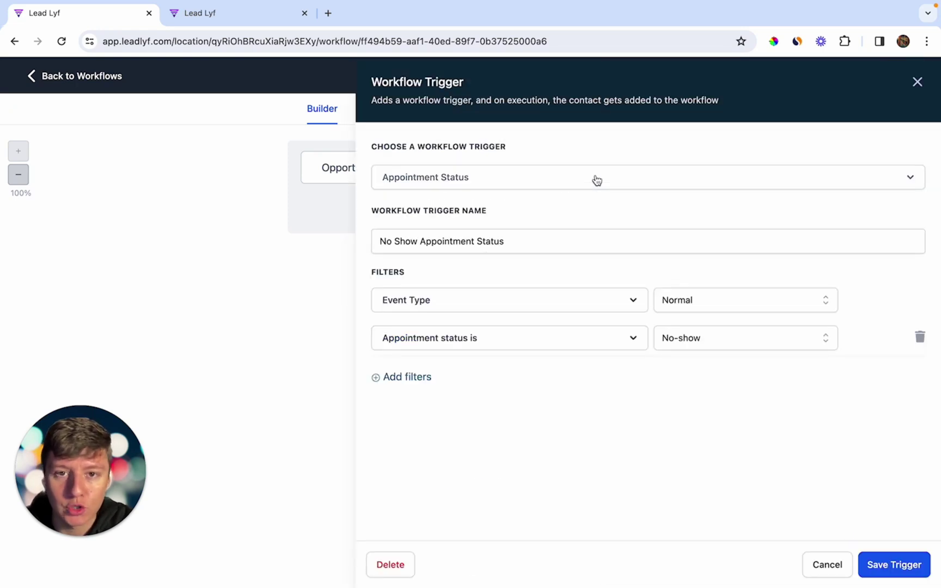
click(913, 558)
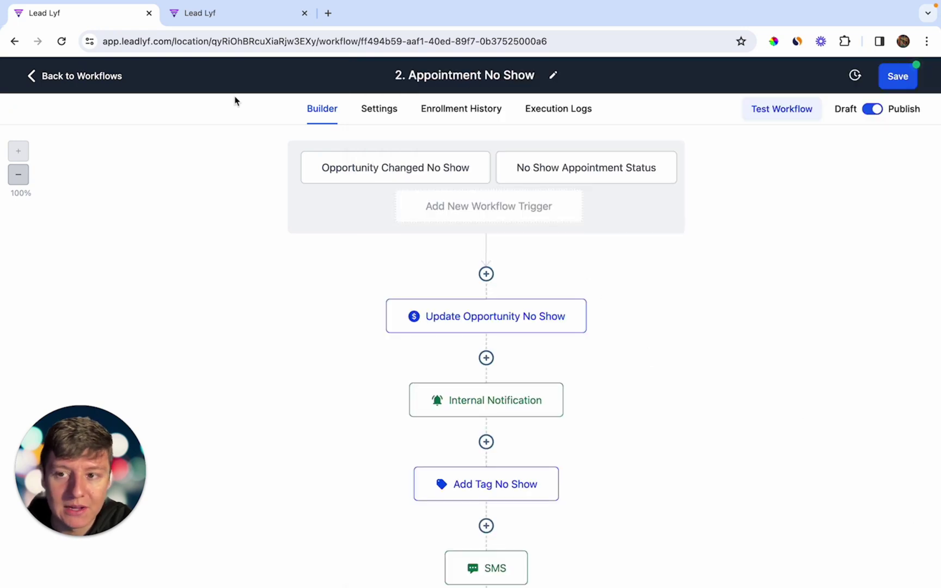
Step: Drag the test contact's opportunity card from Appt Booked into the No Show column
click(76, 76)
click(82, 308)
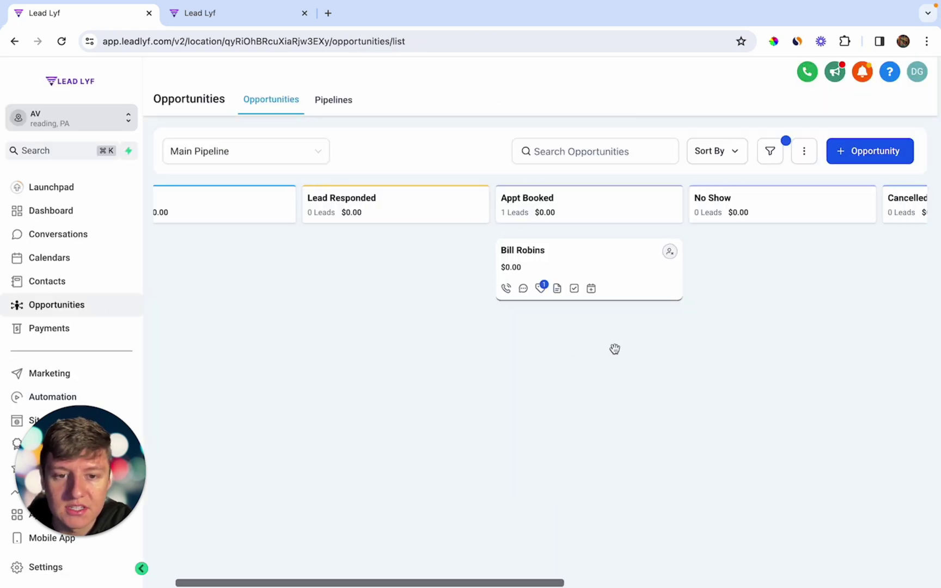
scroll(614, 349, right, 10)
scroll(614, 348, left, 10)
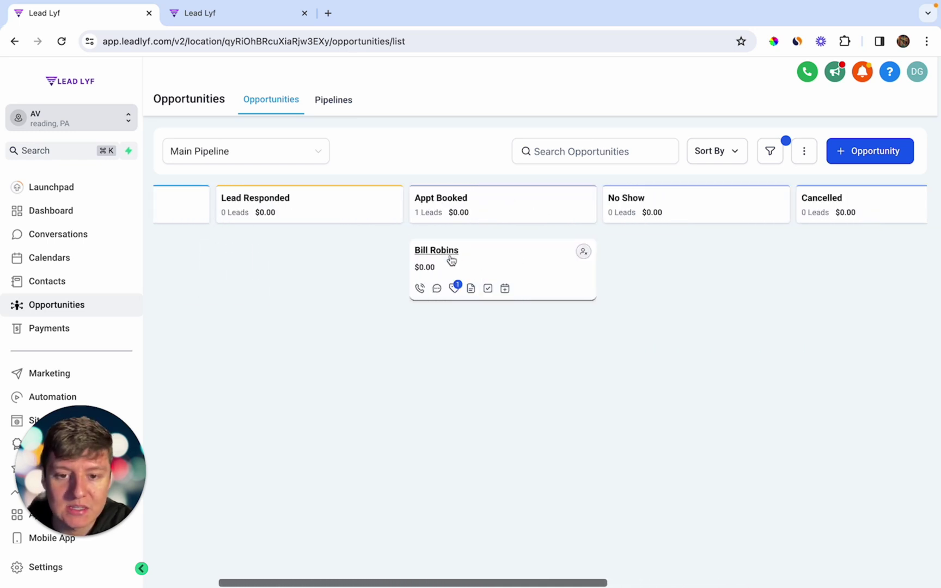
scroll(479, 267, left, 1)
drag(479, 267, 688, 255)
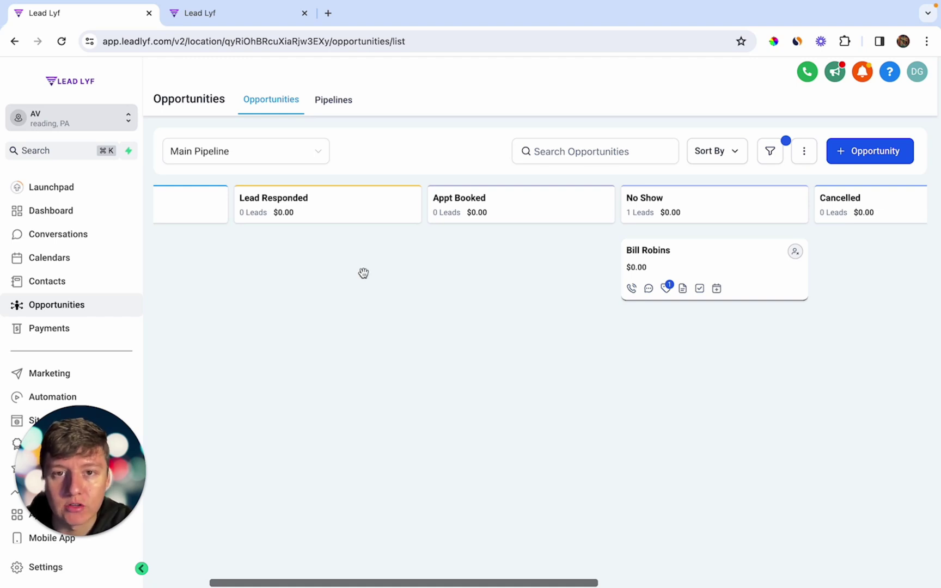
click(65, 261)
Step: Change the test contact's Demo Calls appointment status from Confirmed to No Show
click(308, 104)
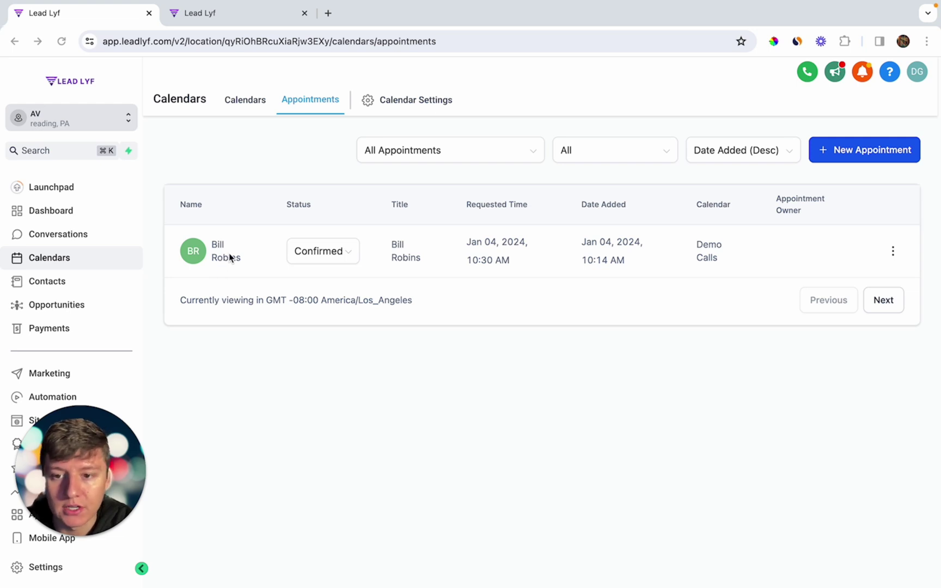
click(329, 251)
click(319, 325)
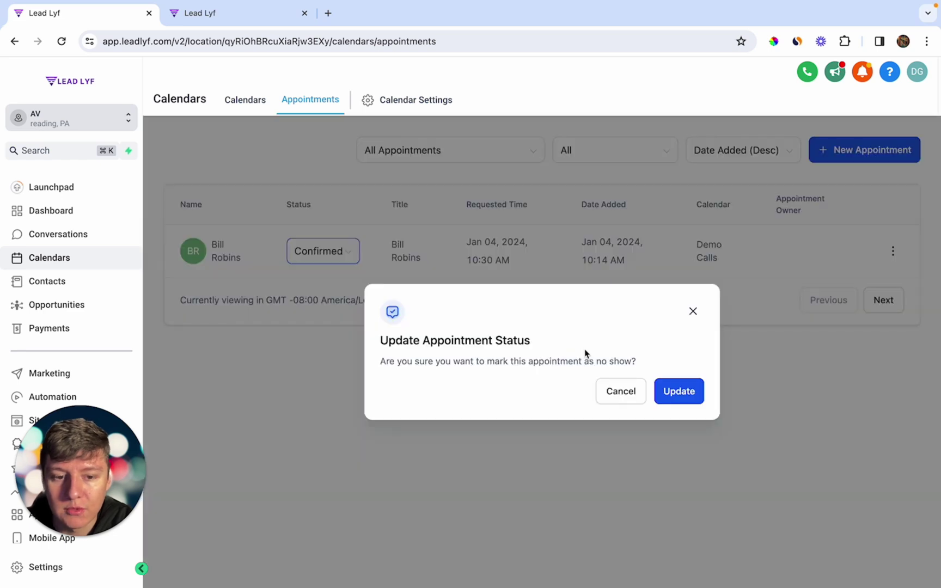
click(680, 393)
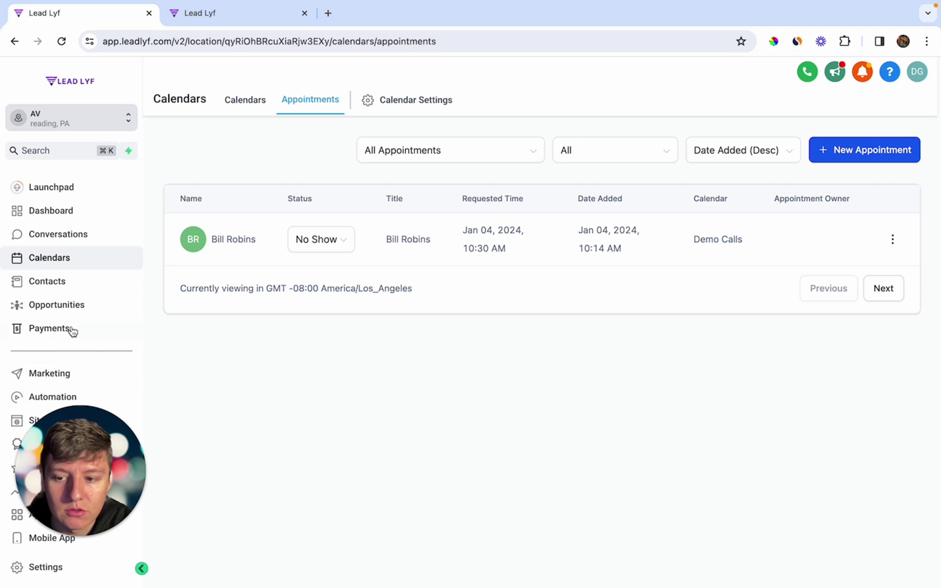
scroll(69, 330, down, 2)
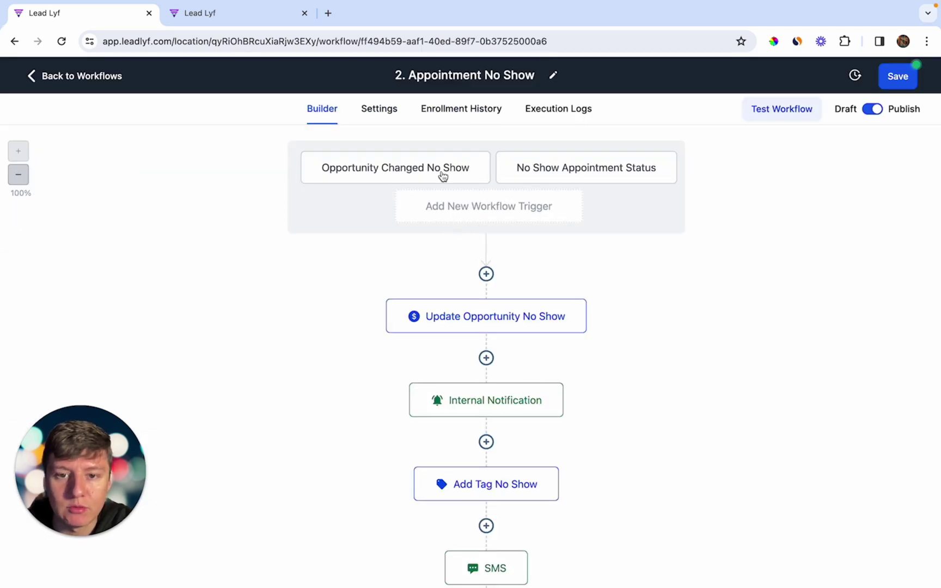
Step: Review the Update Opportunity No Show and Internal Notification steps without changing them
click(439, 318)
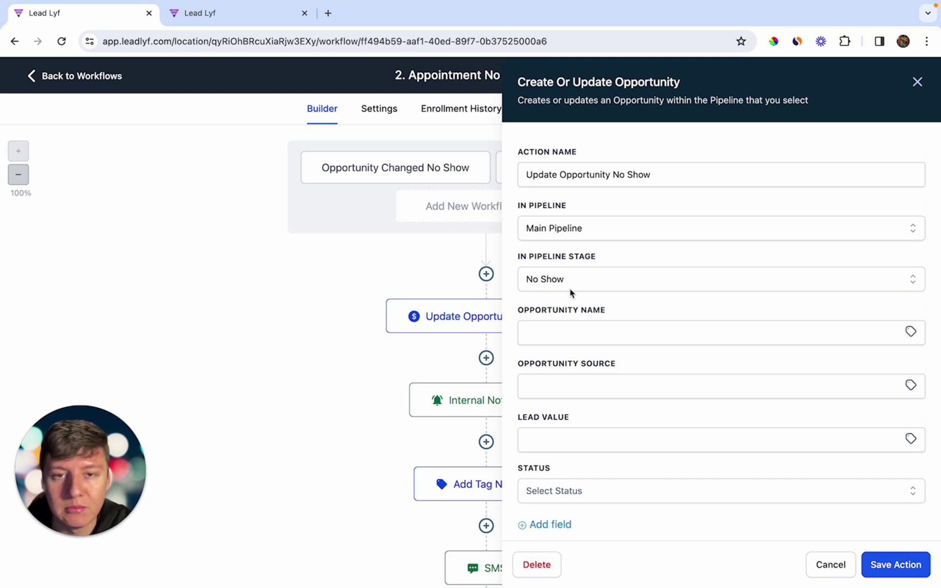
click(831, 564)
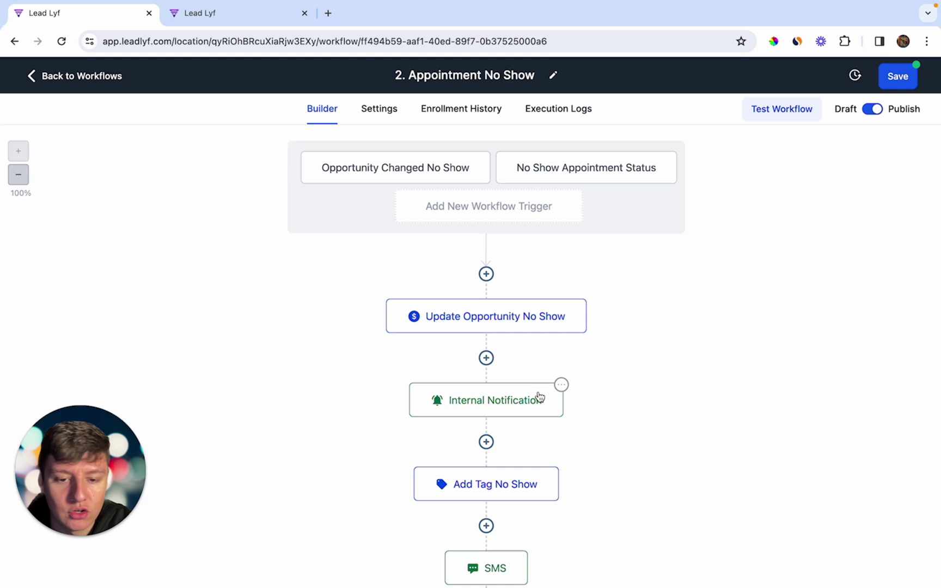
click(489, 405)
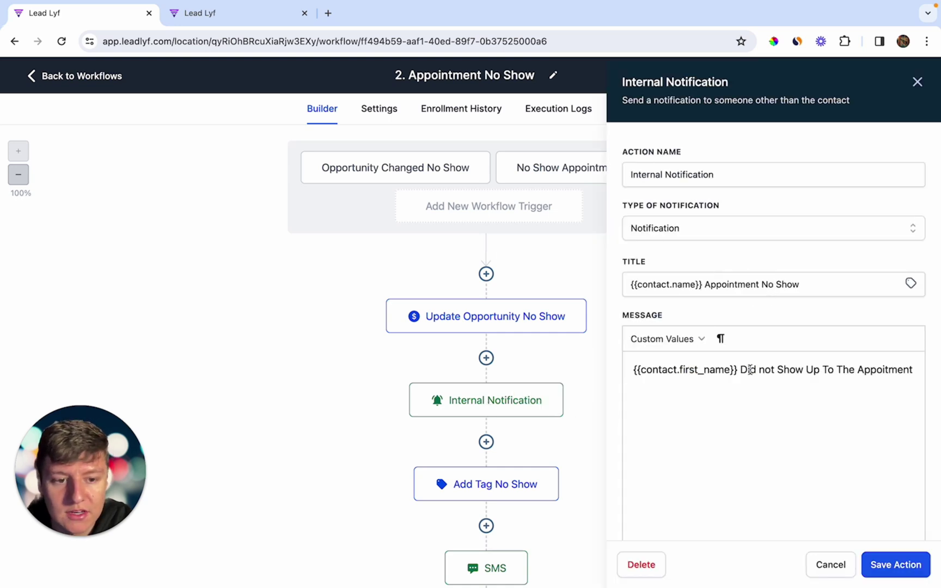
scroll(645, 353, down, 1)
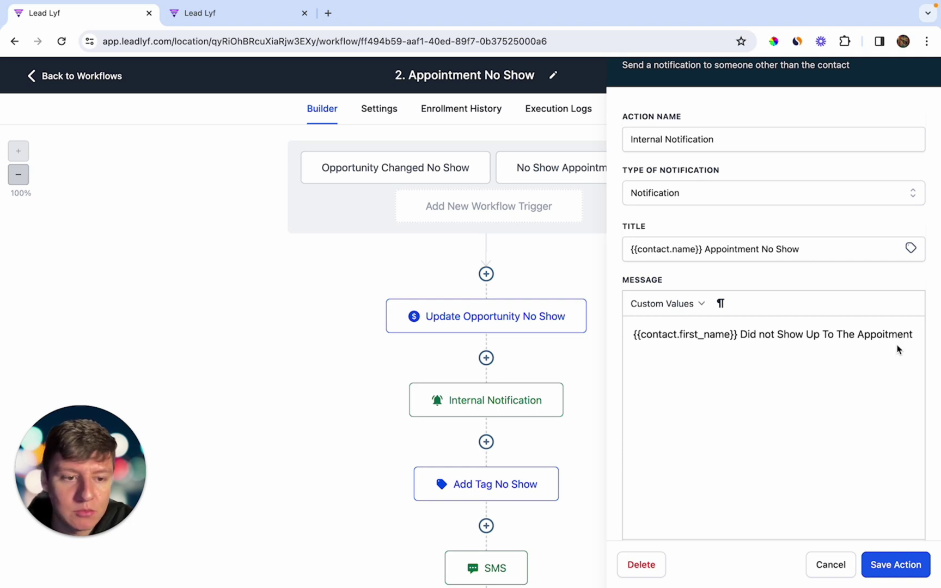
click(896, 565)
Step: Save the Add Tag No Show step with its no show tag and view the 'We missed you' SMS
click(475, 484)
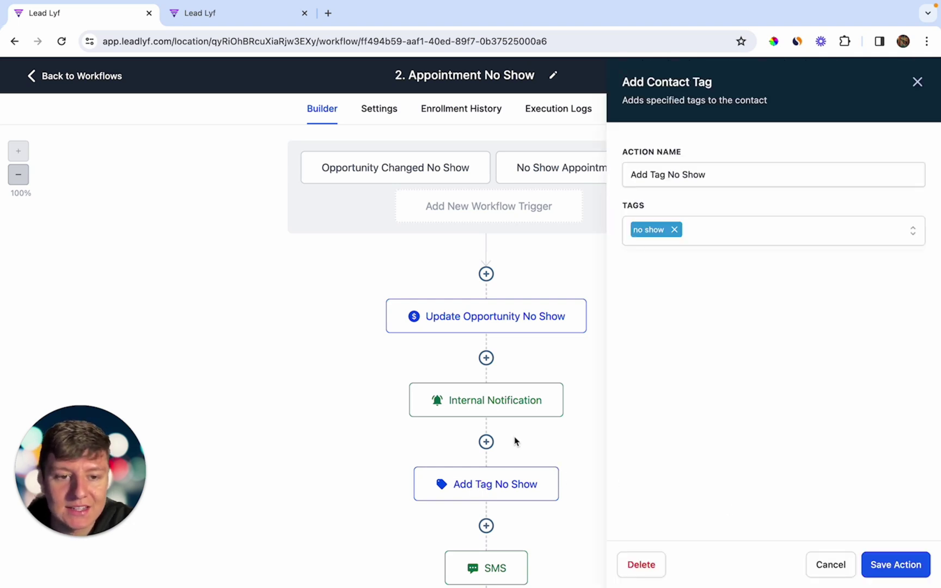
click(897, 565)
scroll(654, 519, down, 3)
click(496, 372)
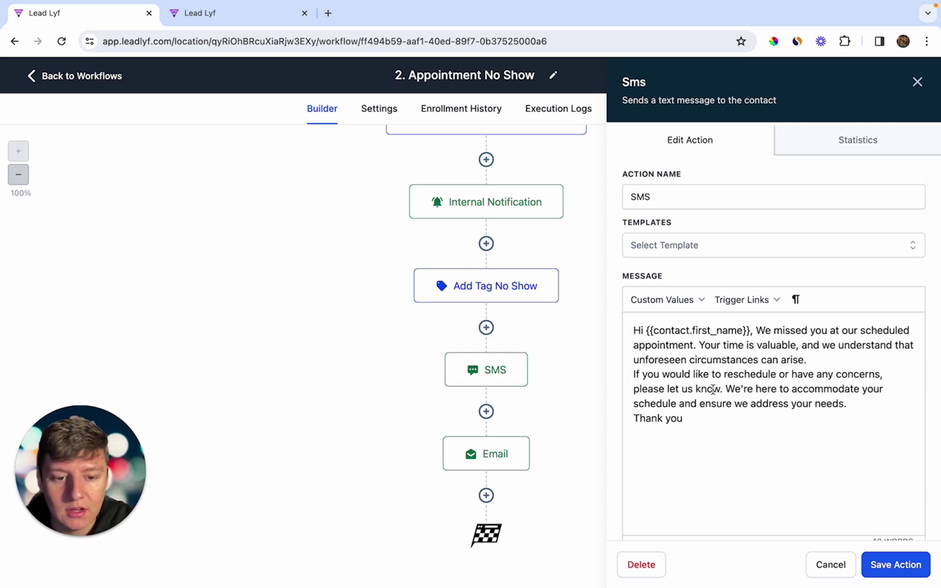
Step: Review and save the rescheduling email, then save Appointment No Show and return to the Workflow List
click(498, 456)
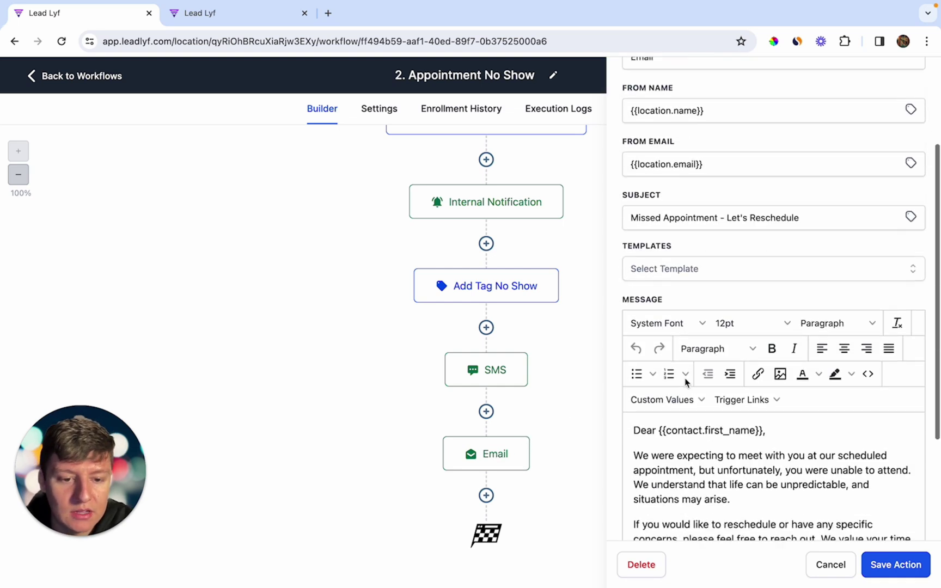
scroll(684, 380, down, 5)
scroll(685, 383, down, 3)
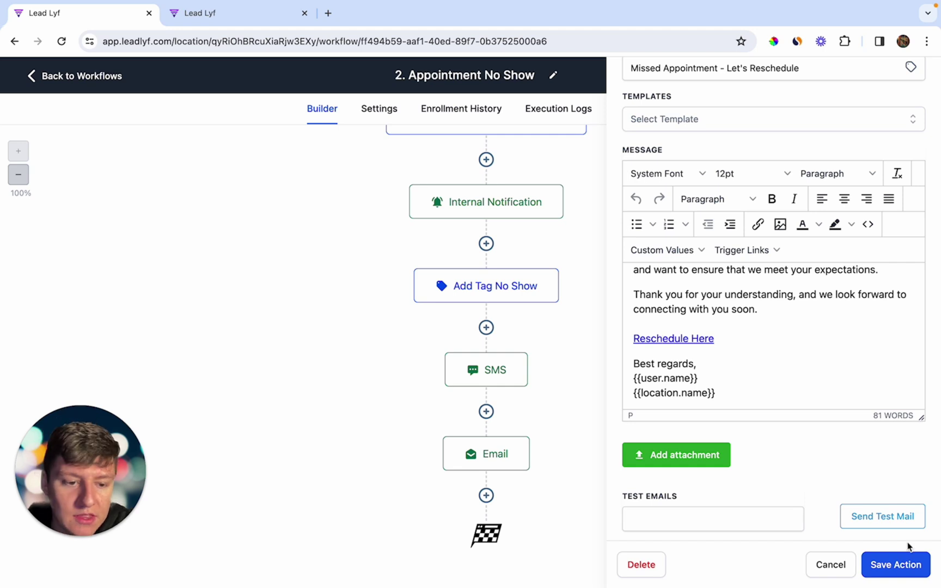
click(905, 565)
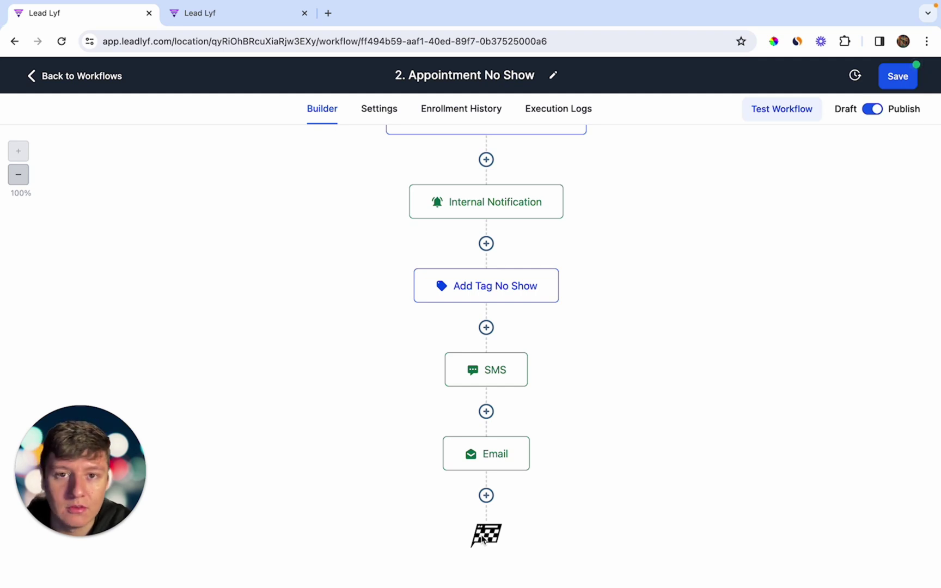
click(889, 79)
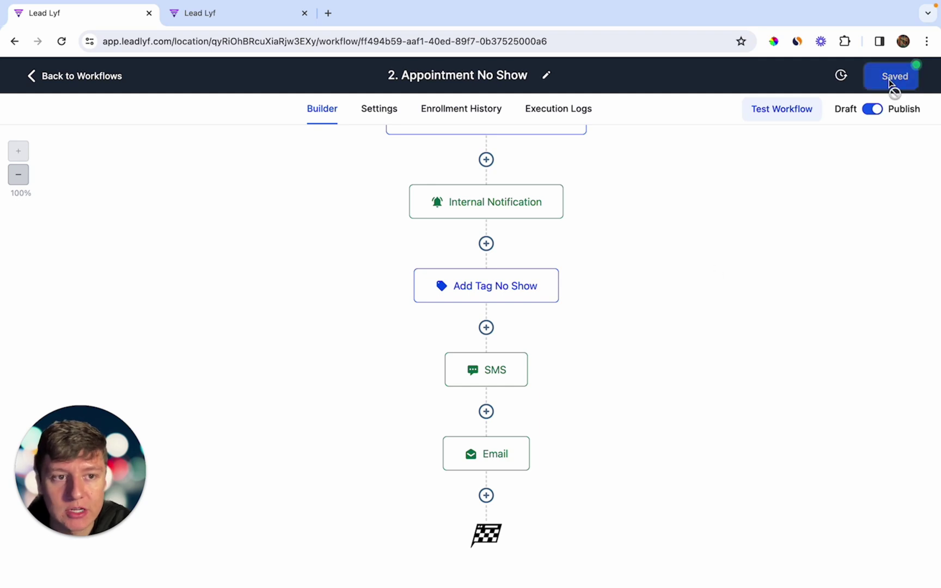
click(73, 82)
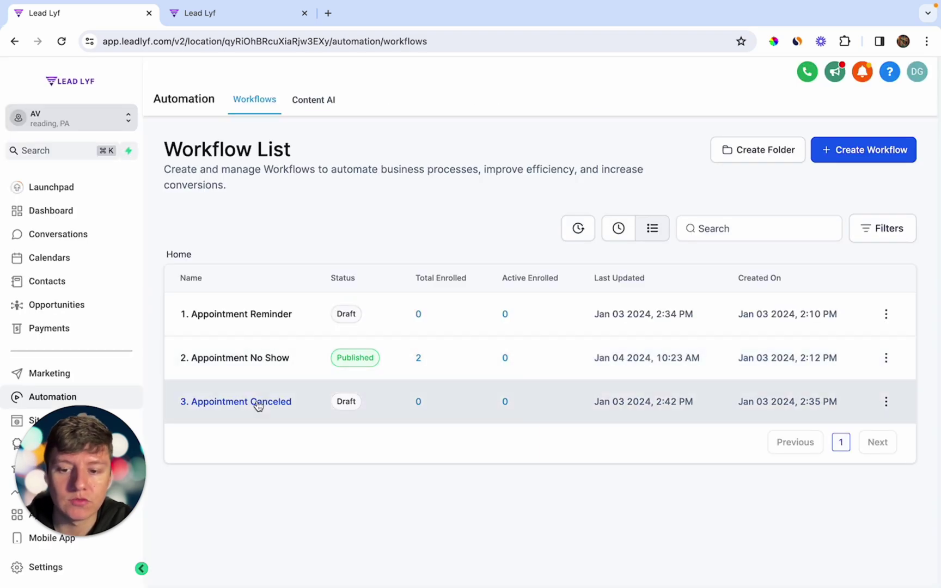
Step: In 3. Appointment Canceled, check the trigger's status options and view the Main Pipeline Cancelled-stage step
click(258, 403)
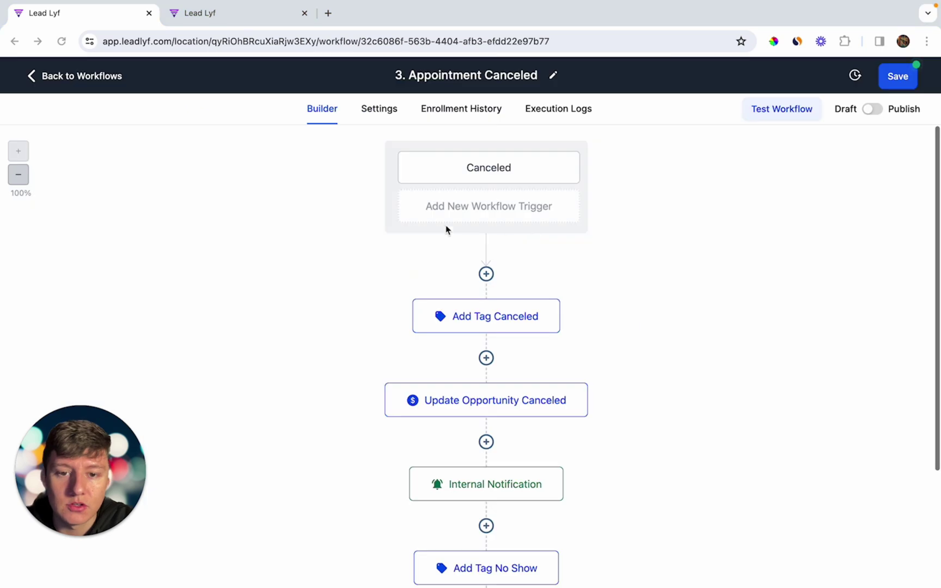
scroll(514, 382, down, 5)
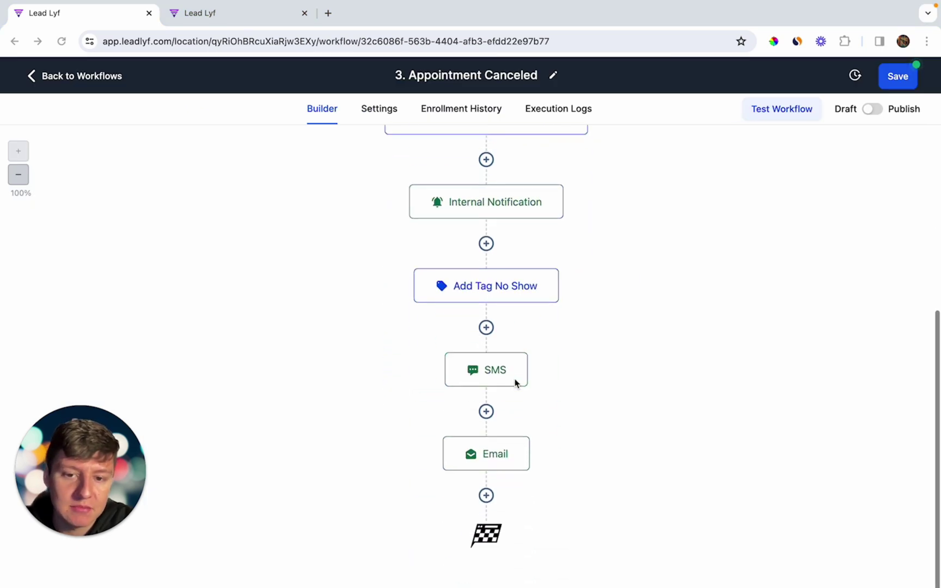
scroll(514, 382, up, 5)
scroll(512, 416, up, 2)
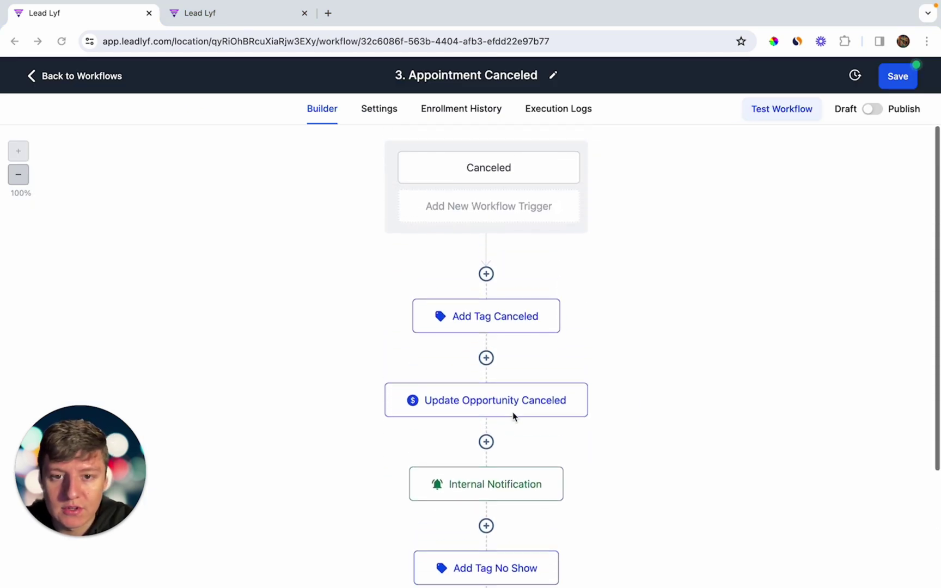
click(508, 177)
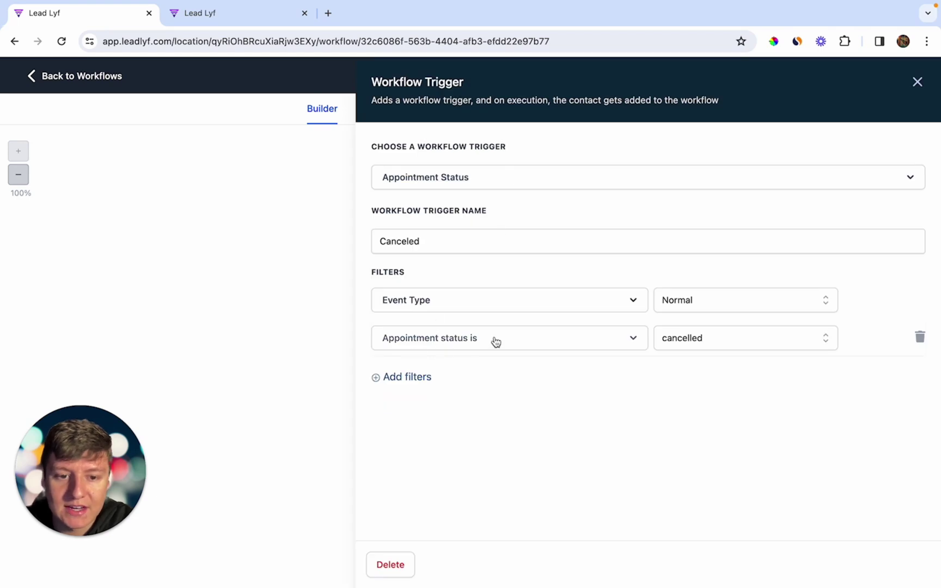
click(681, 341)
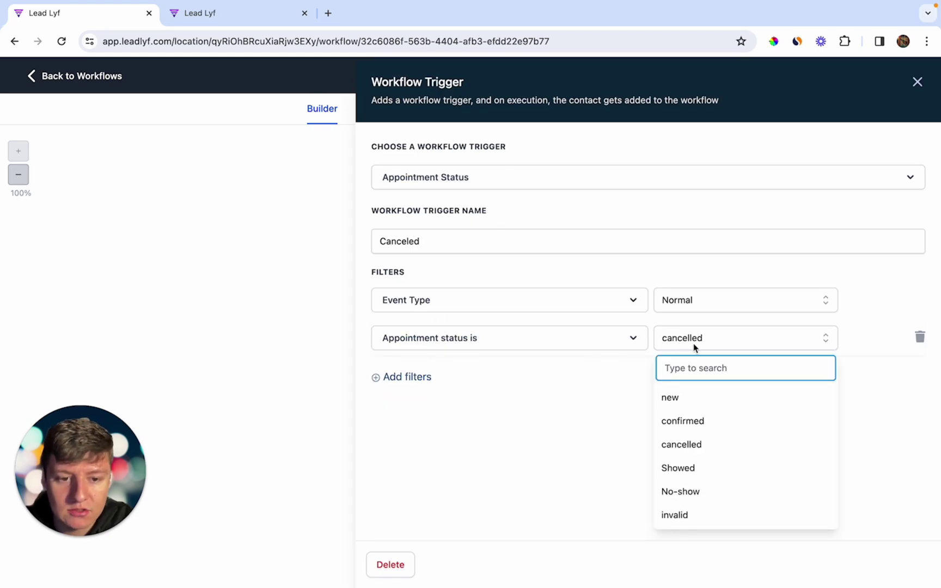
click(918, 82)
scroll(605, 340, down, 2)
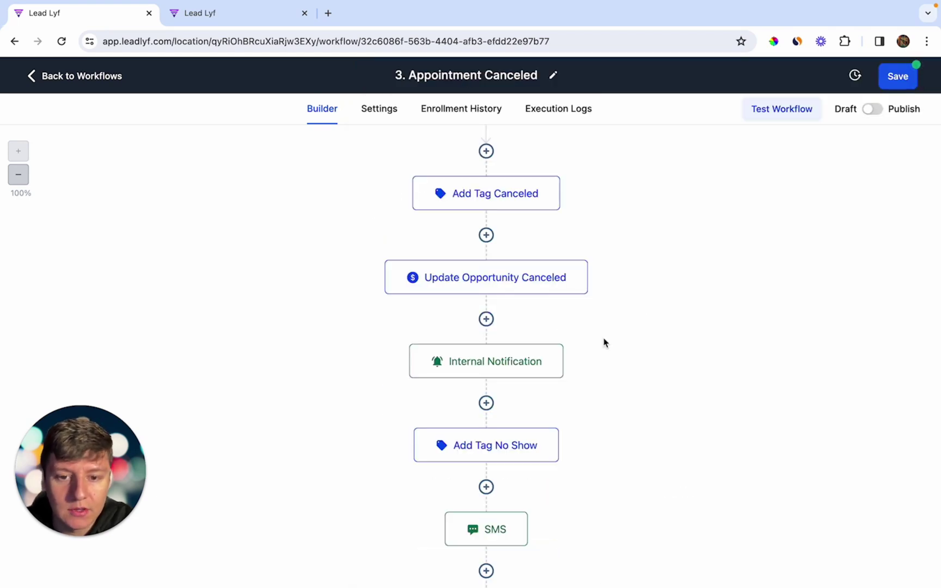
click(519, 282)
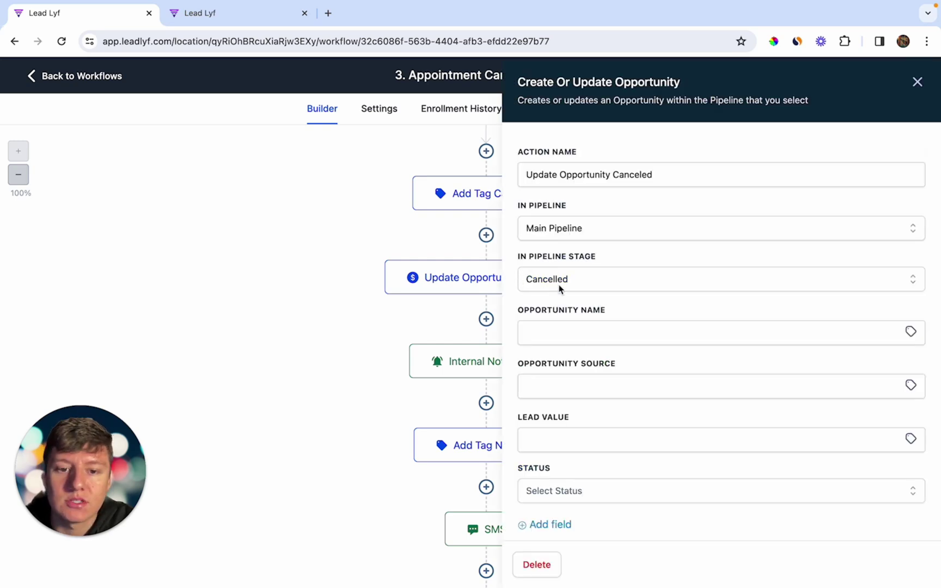
Step: Swap the tag step's no show tag for canceled and rename the step Add Tag Canceled
click(458, 362)
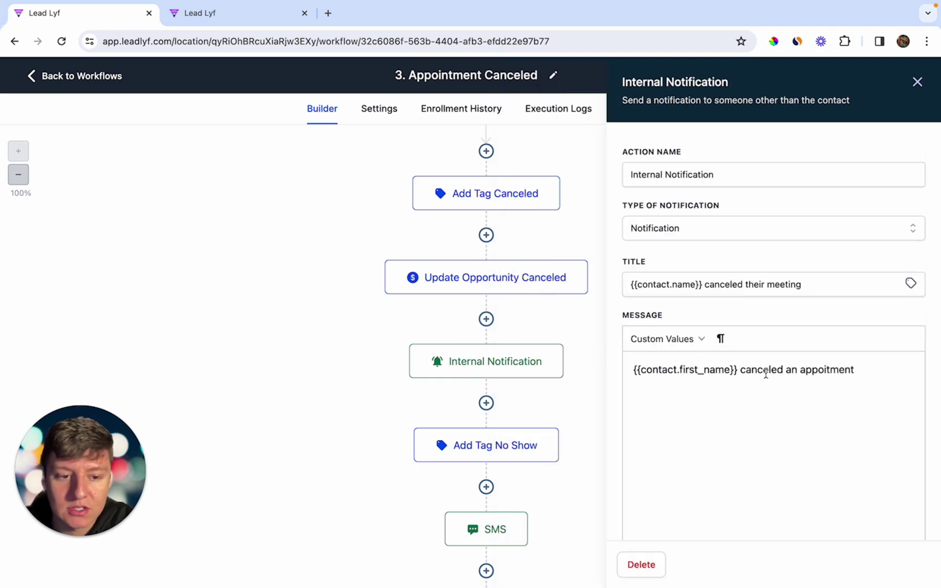
click(547, 441)
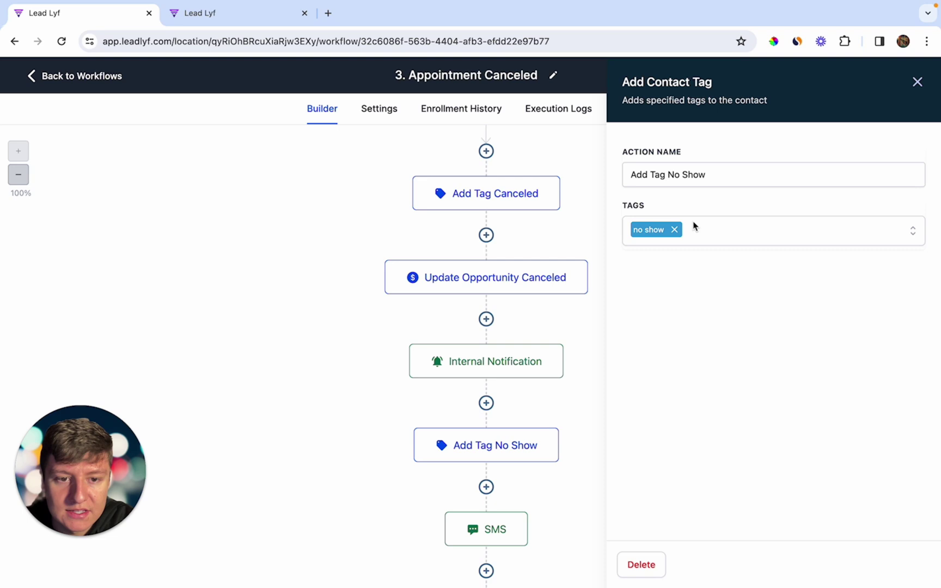
click(674, 229)
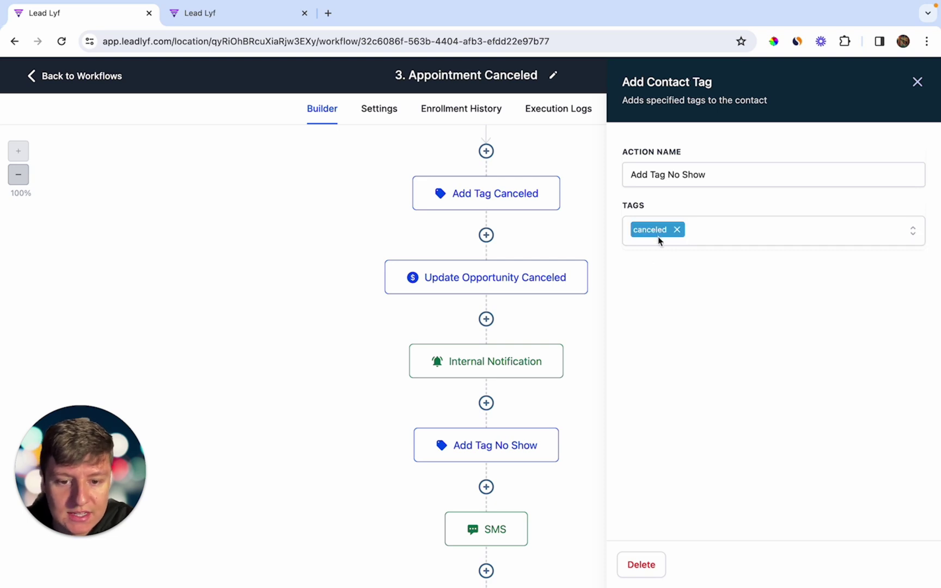
drag(706, 175, 664, 174)
key(BackSpace)
text(Canceled)
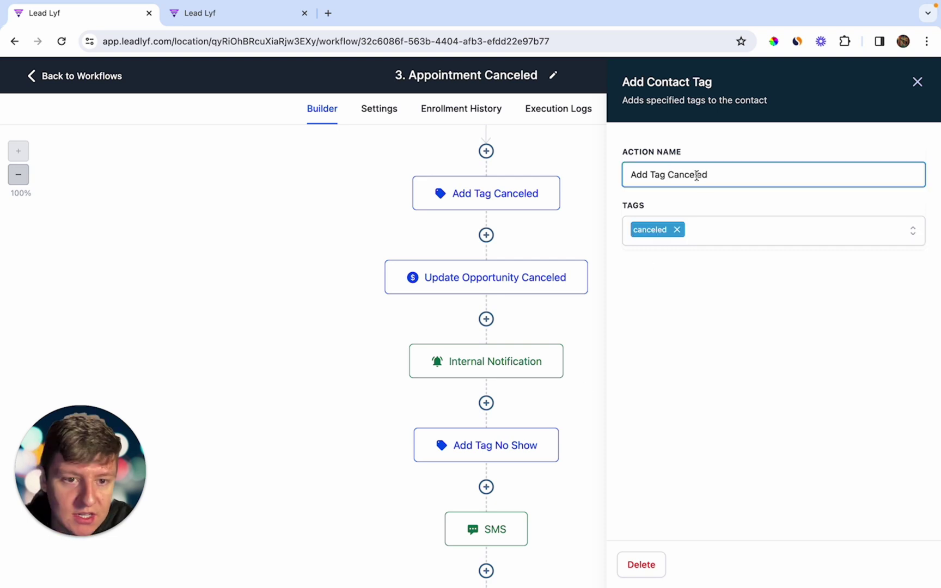
scroll(531, 470, down, 2)
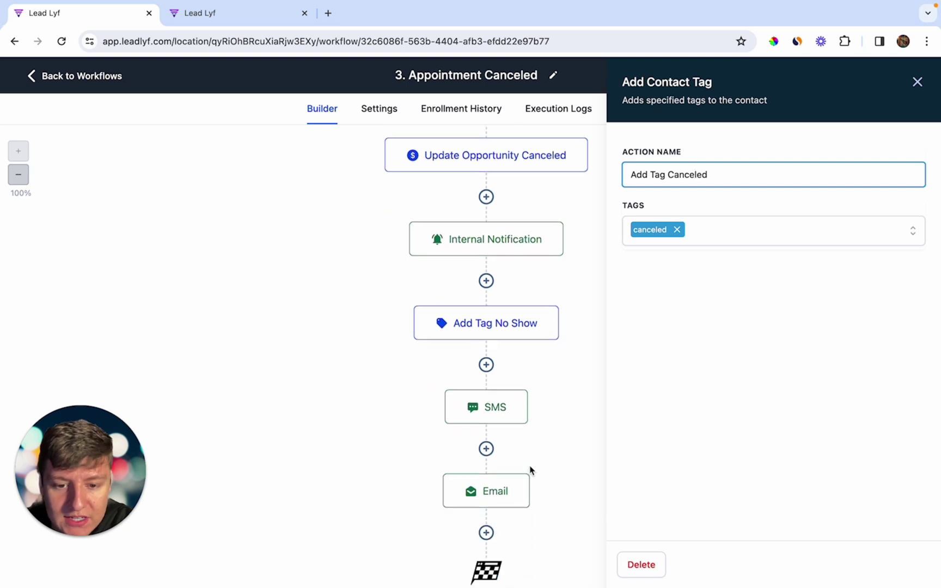
click(496, 409)
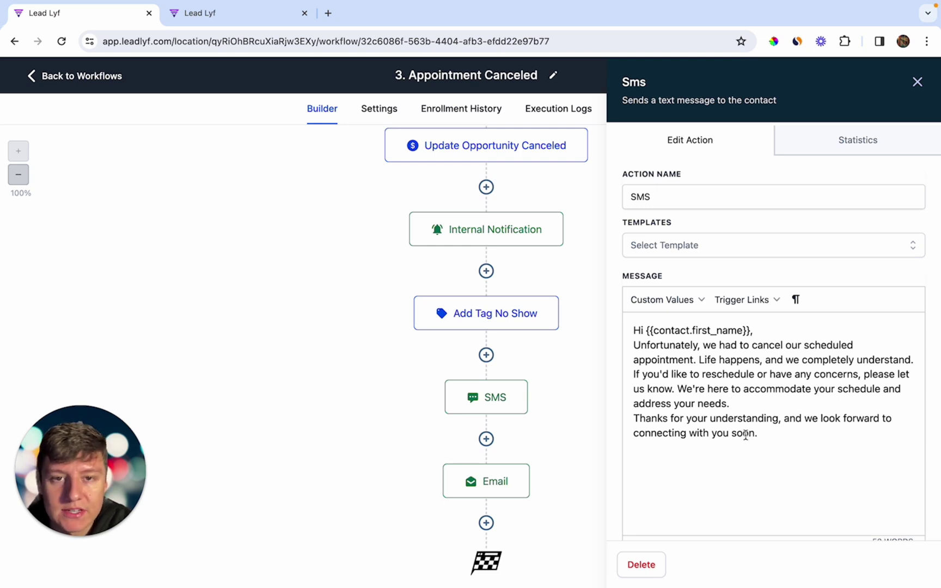
Step: Review the cancellation email's Rechedule Here link, then leave the workflow, discarding unsaved changes
click(493, 482)
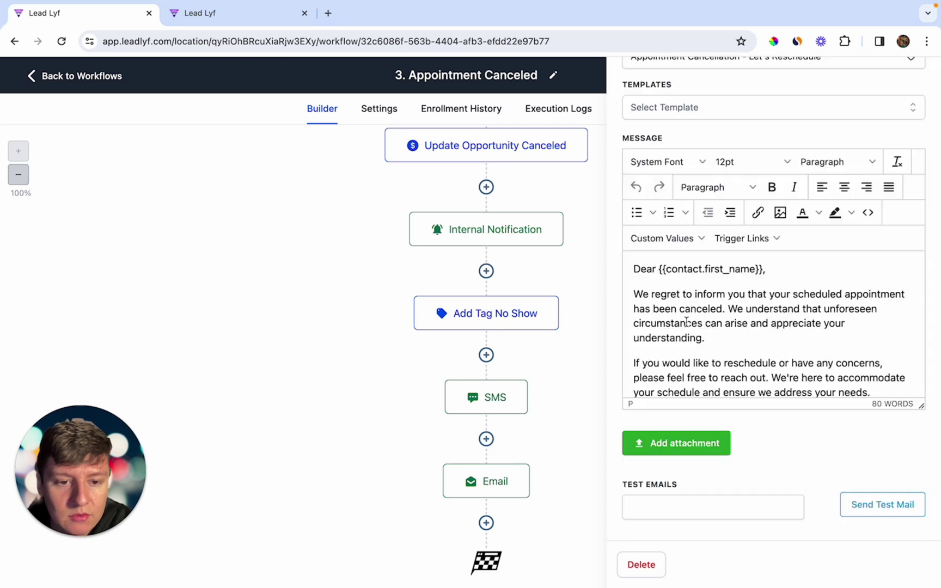
scroll(704, 318, down, 3)
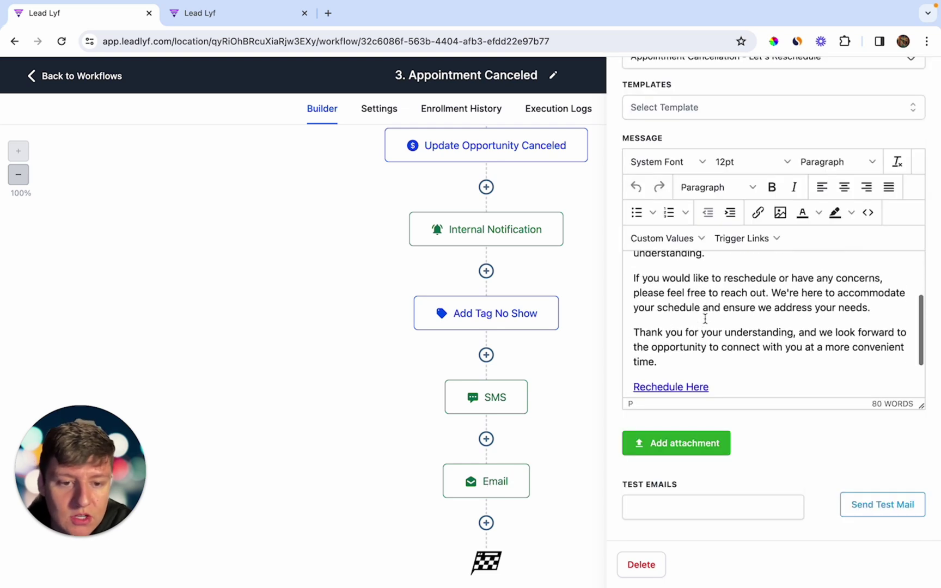
scroll(704, 319, down, 2)
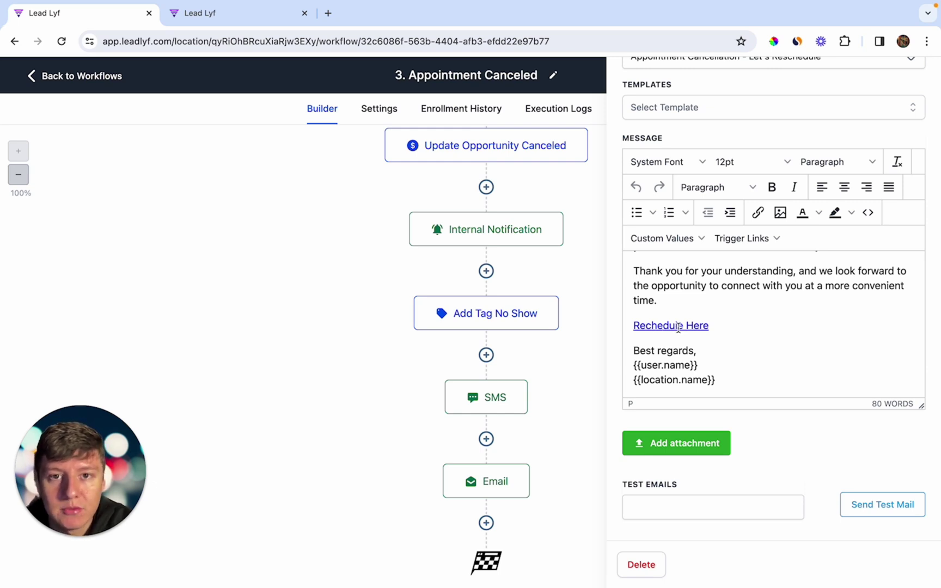
click(85, 81)
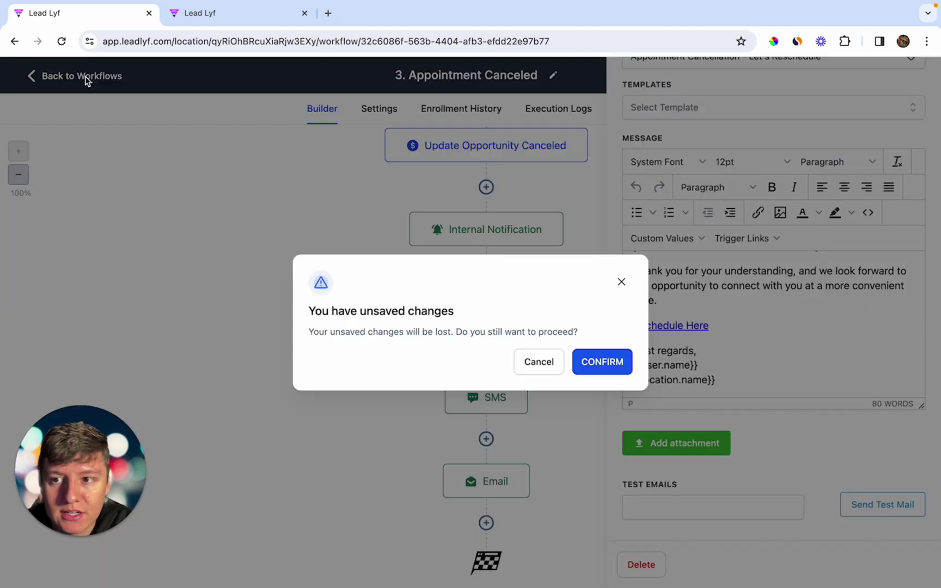
click(602, 363)
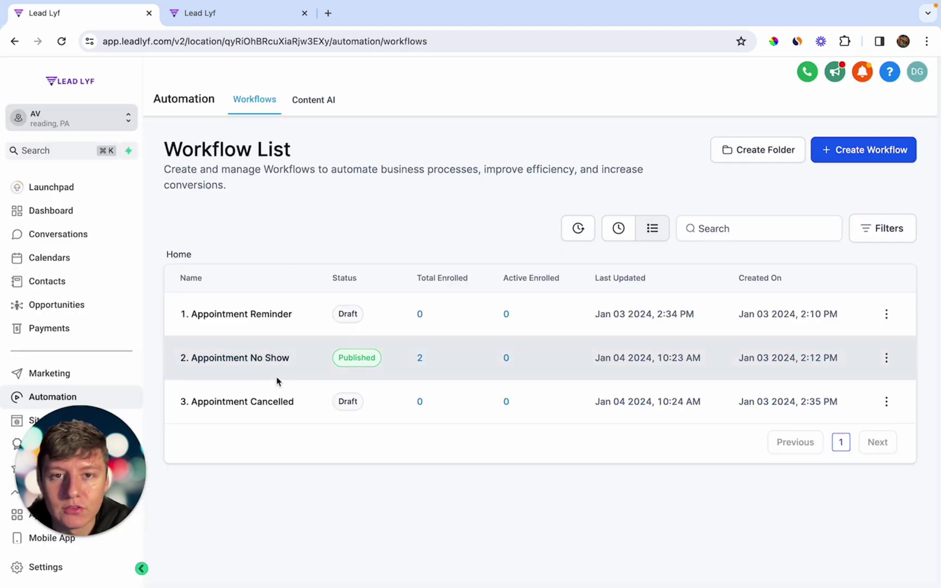